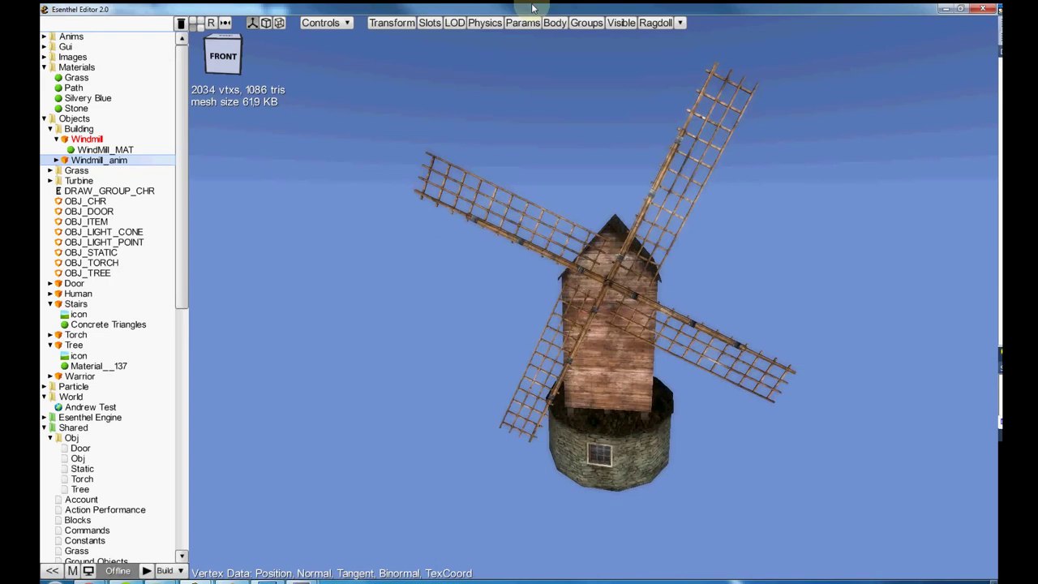
# Orbit the textured windmill preview in Esenthel Editor, then select and deselect the mesh
pyautogui.moveTo(625, 285); pyautogui.dragTo(680, 276)
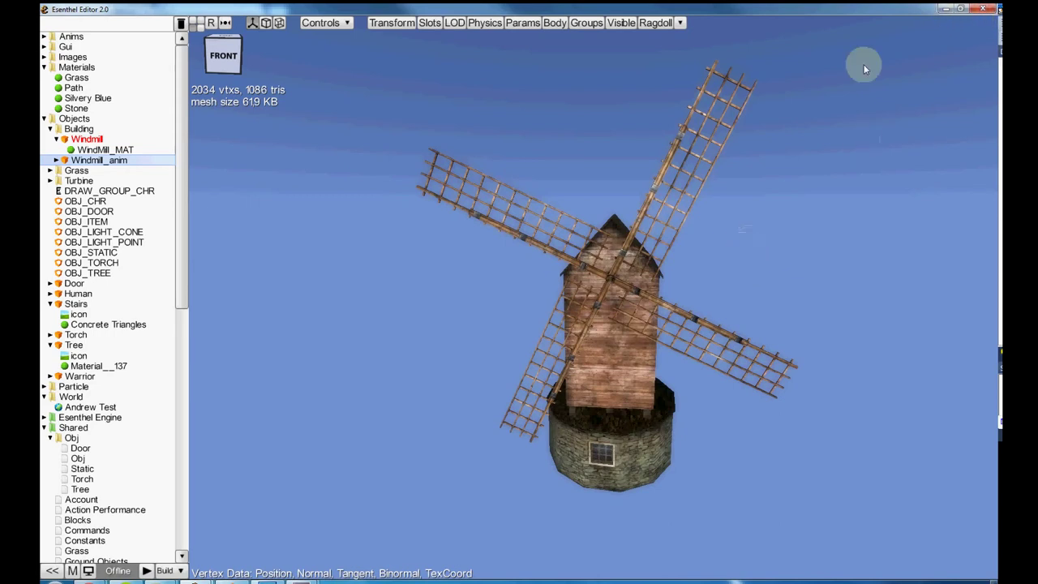
pyautogui.click(656, 251)
pyautogui.click(698, 487)
# Minimize the Esenthel object editor and bring the TurboSquid browser window forward
pyautogui.click(944, 9)
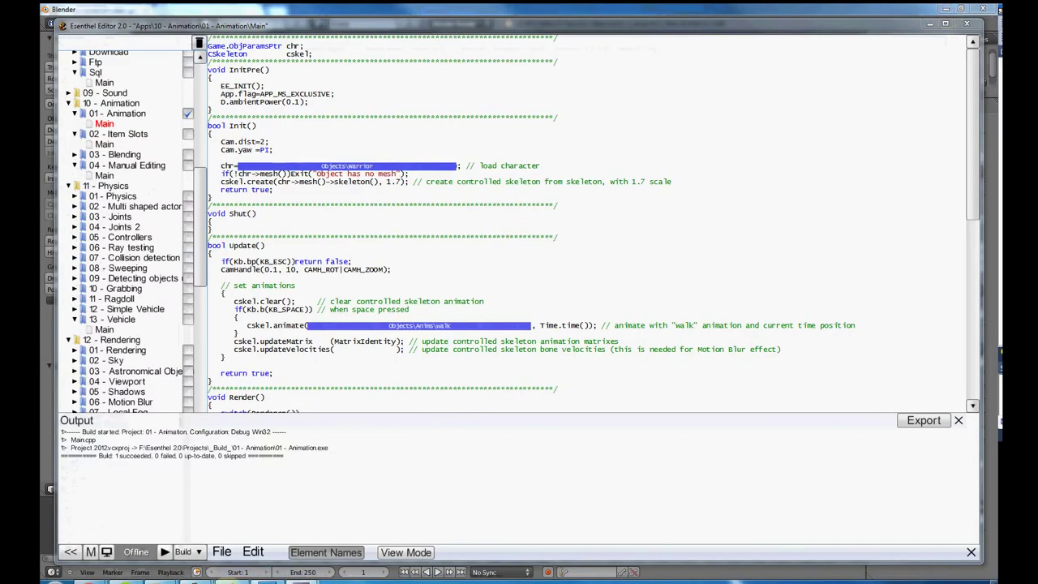
pyautogui.moveTo(101, 575)
pyautogui.click(181, 531)
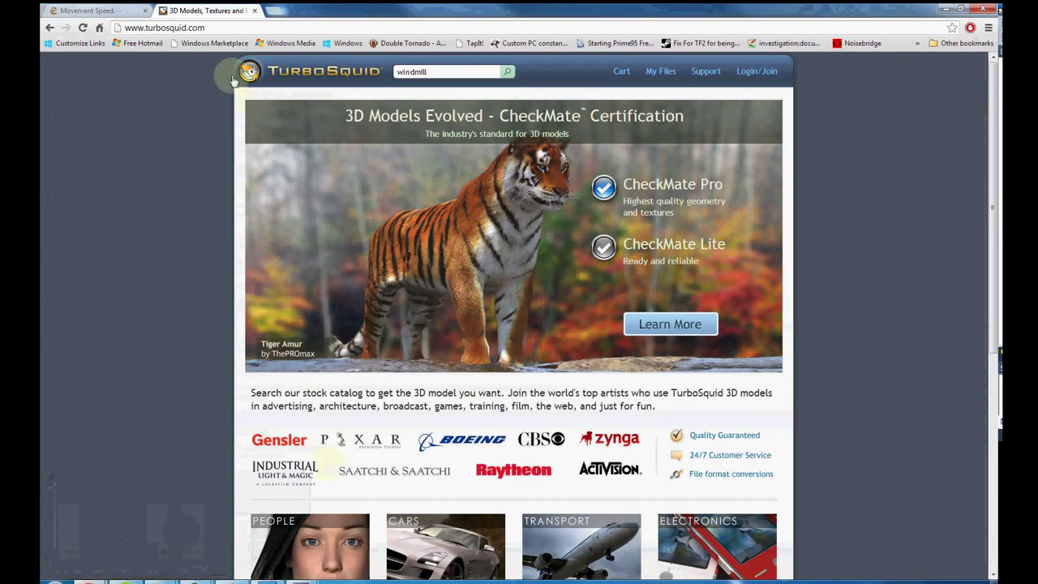
# Search TurboSquid for 'windmill', open the free Windmill model page, then return to Blender
pyautogui.click(464, 71)
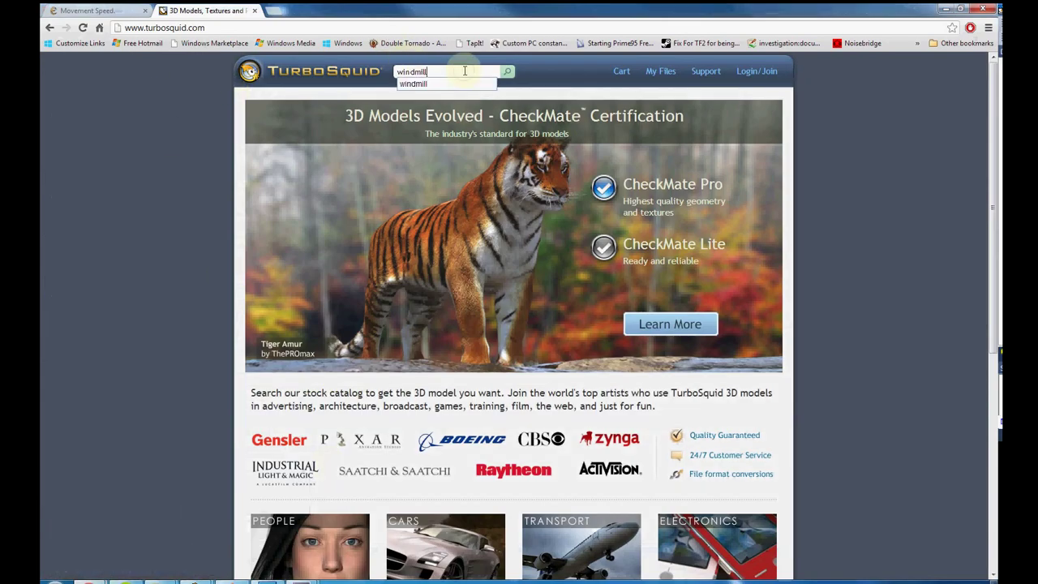
pyautogui.press('Return')
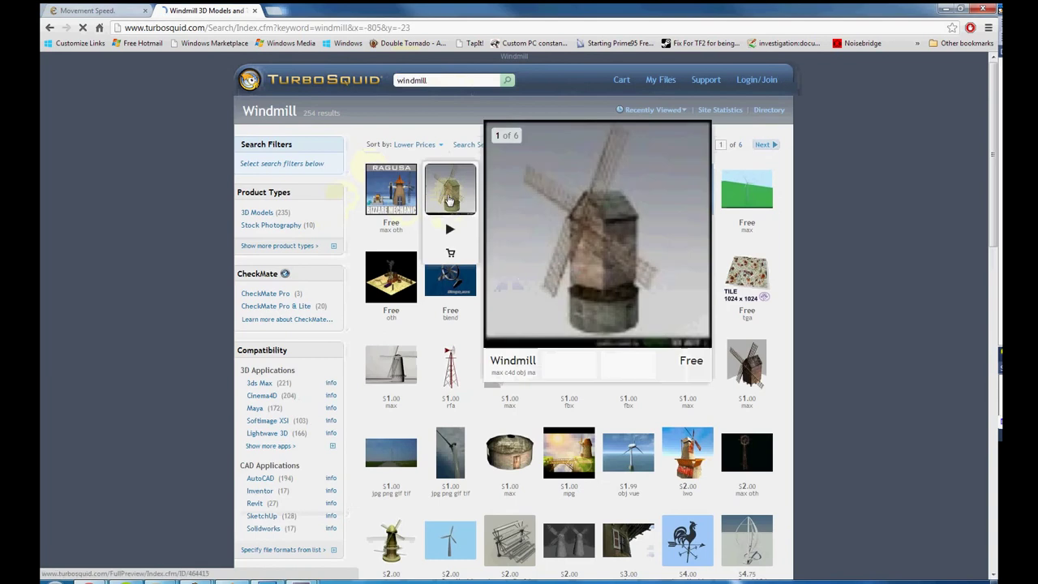
pyautogui.click(448, 199)
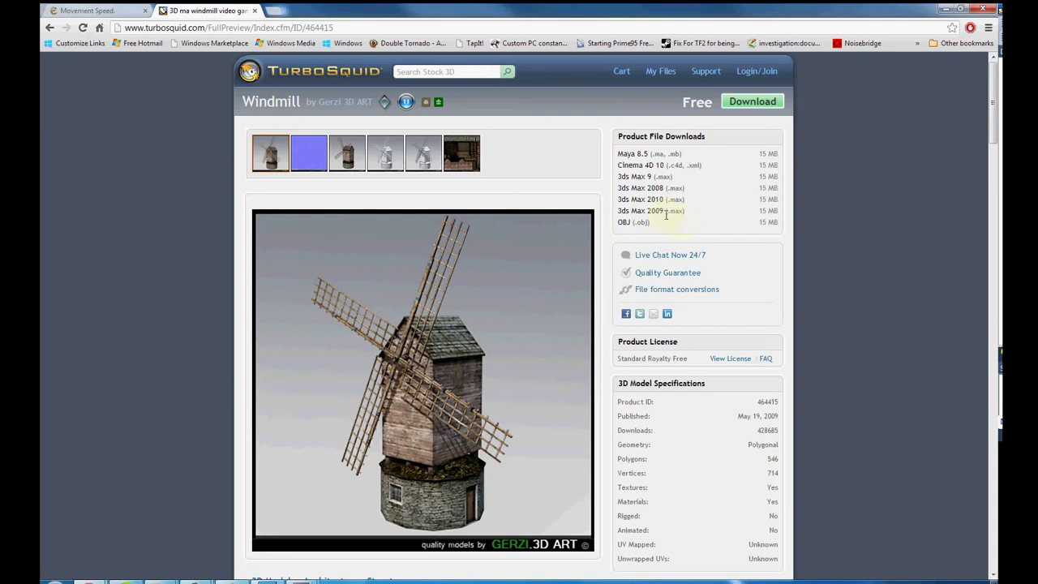
pyautogui.click(300, 581)
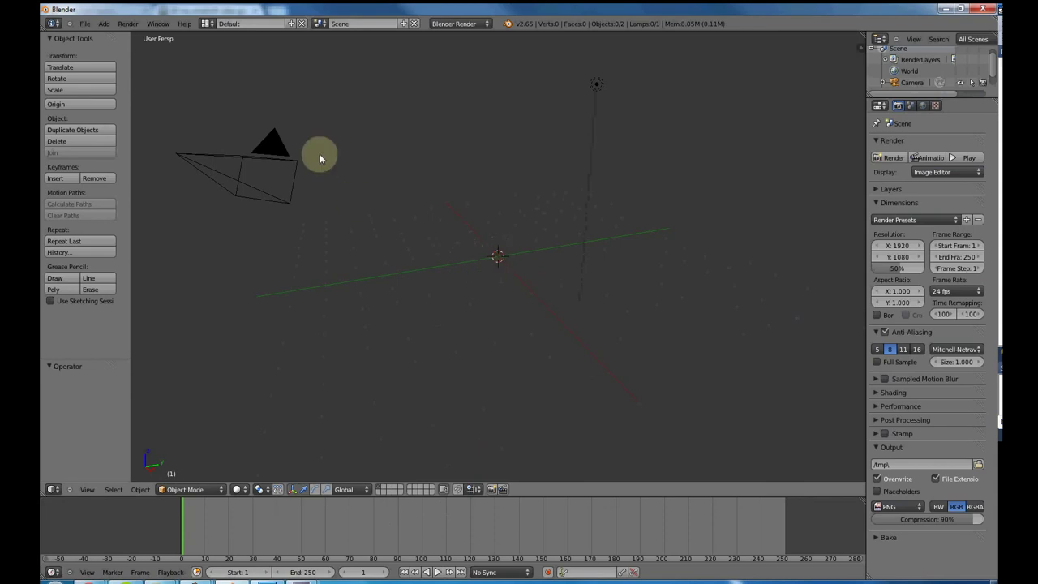
# Delete the camera from the Blender scene
pyautogui.rightClick(250, 180)
pyautogui.press('x')
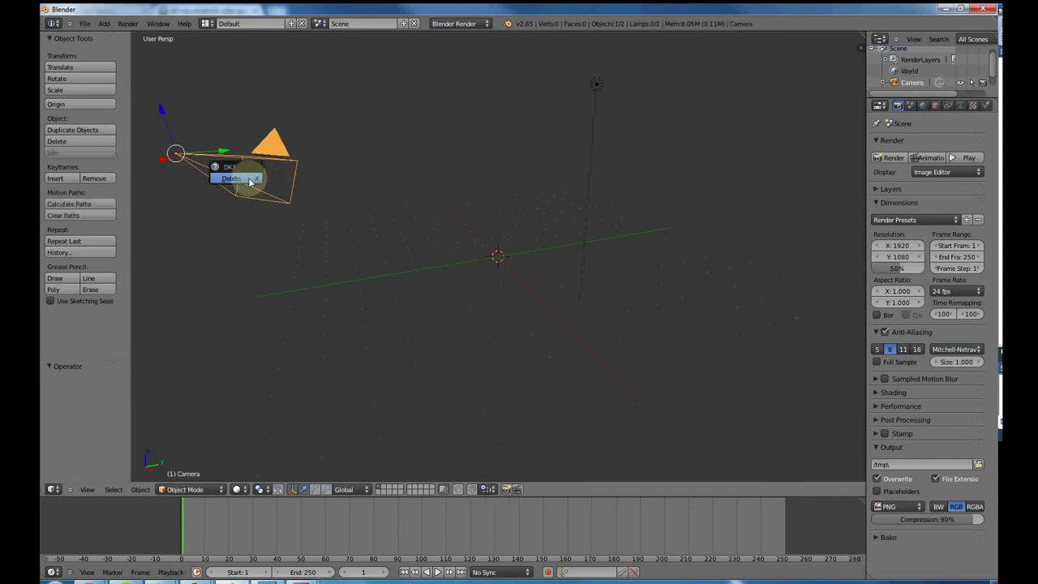
pyautogui.click(250, 180)
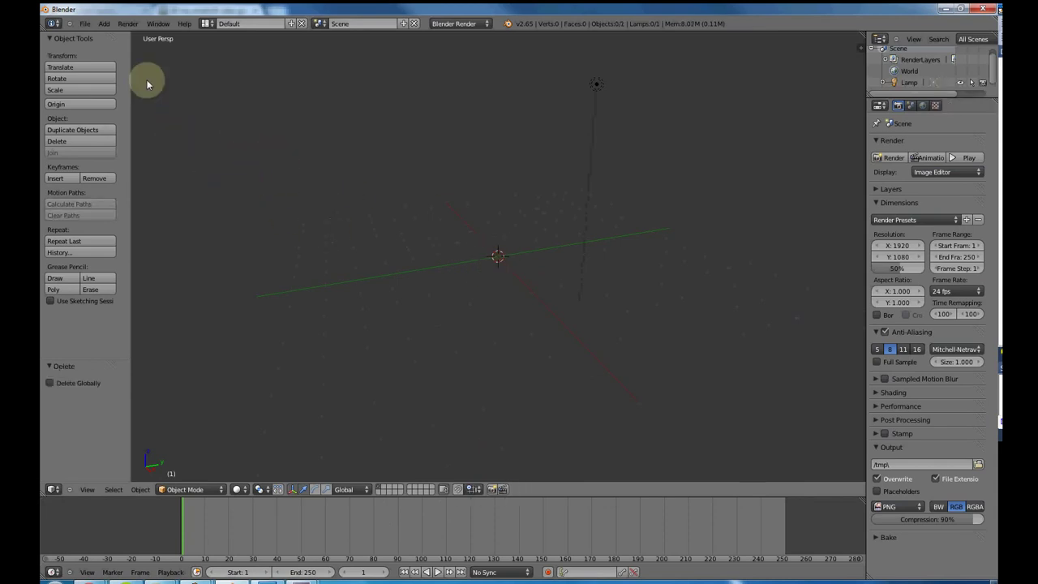
# Import windmill.obj from the Wind Turbine folder as a Wavefront OBJ
pyautogui.click(84, 23)
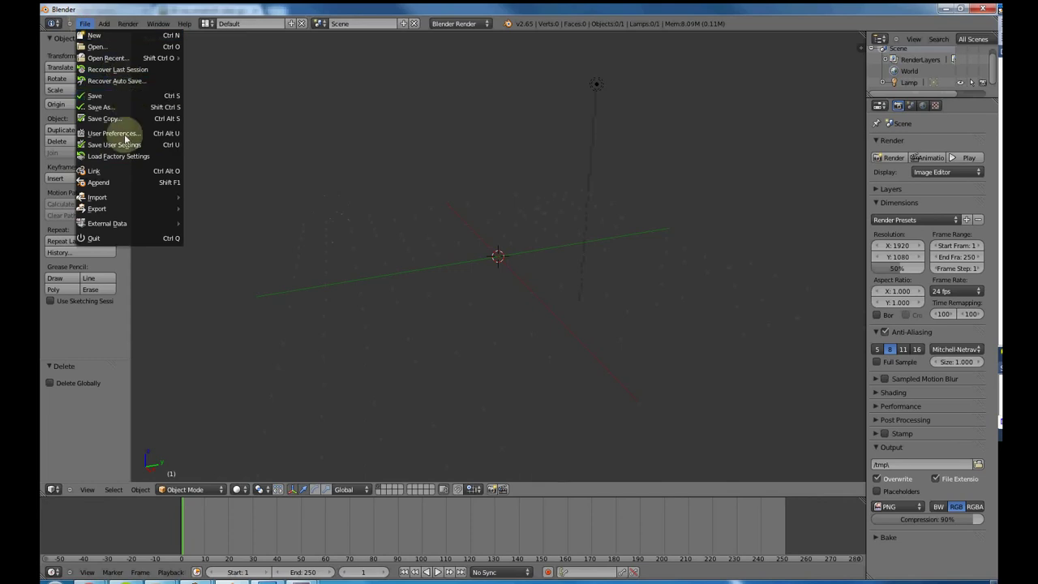
pyautogui.moveTo(130, 197)
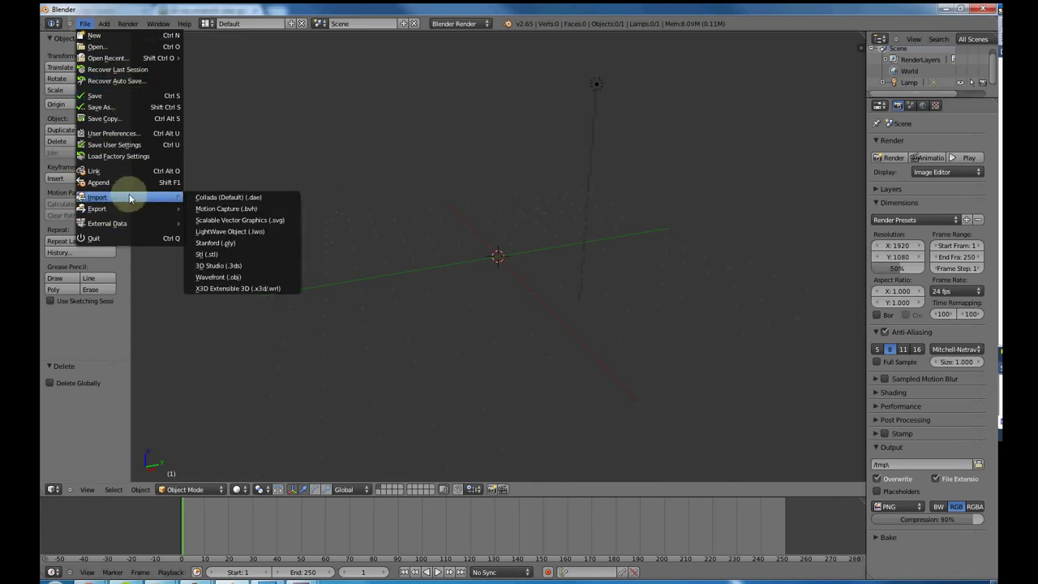
pyautogui.click(243, 276)
pyautogui.click(77, 274)
pyautogui.click(212, 116)
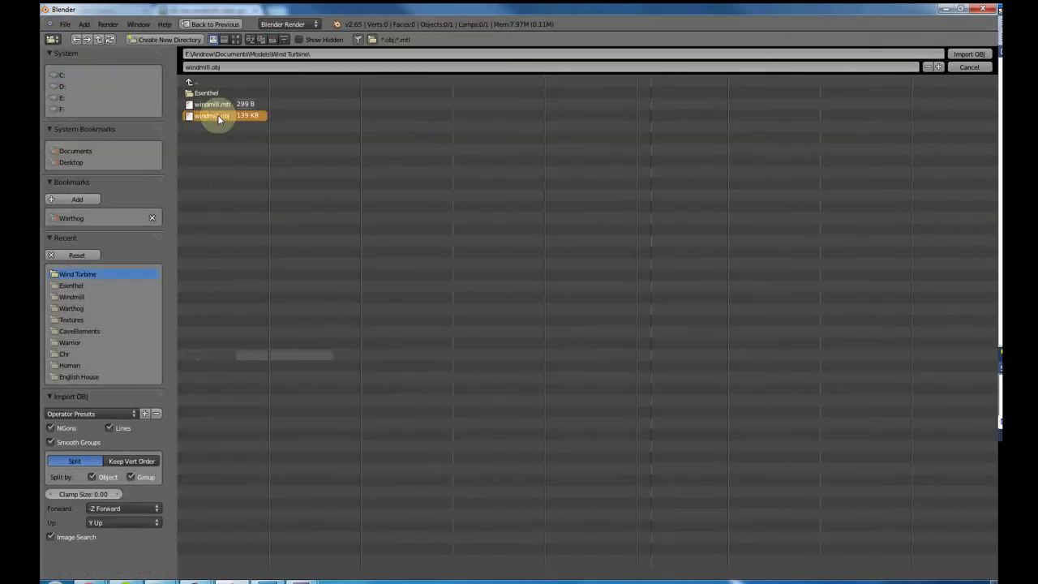
pyautogui.doubleClick(218, 117)
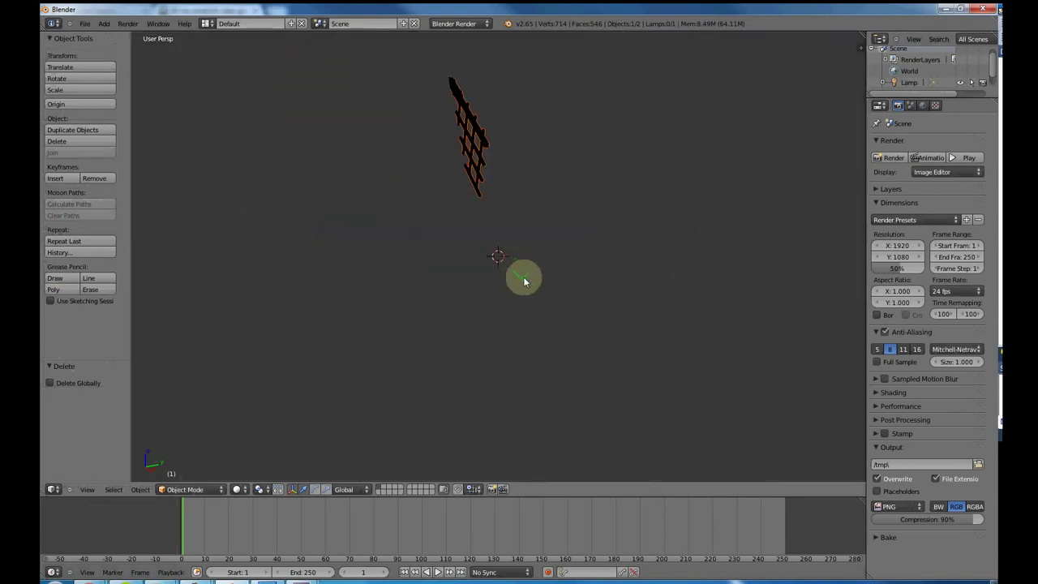
# Scale the windmill down in repeated passes until it measures 0.439 on all three axes
pyautogui.scroll(-2, 517, 273)
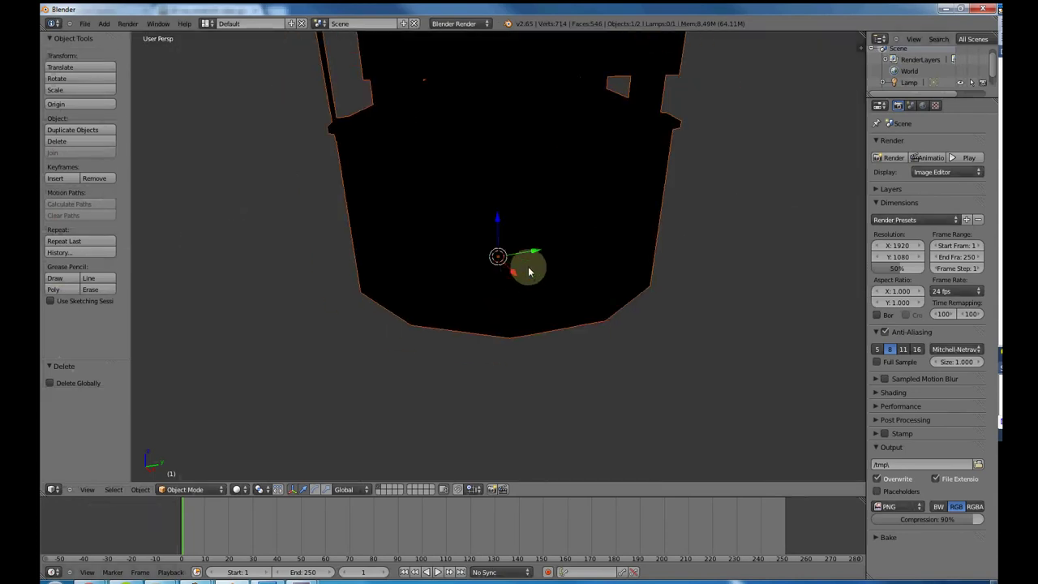
pyautogui.press('s')
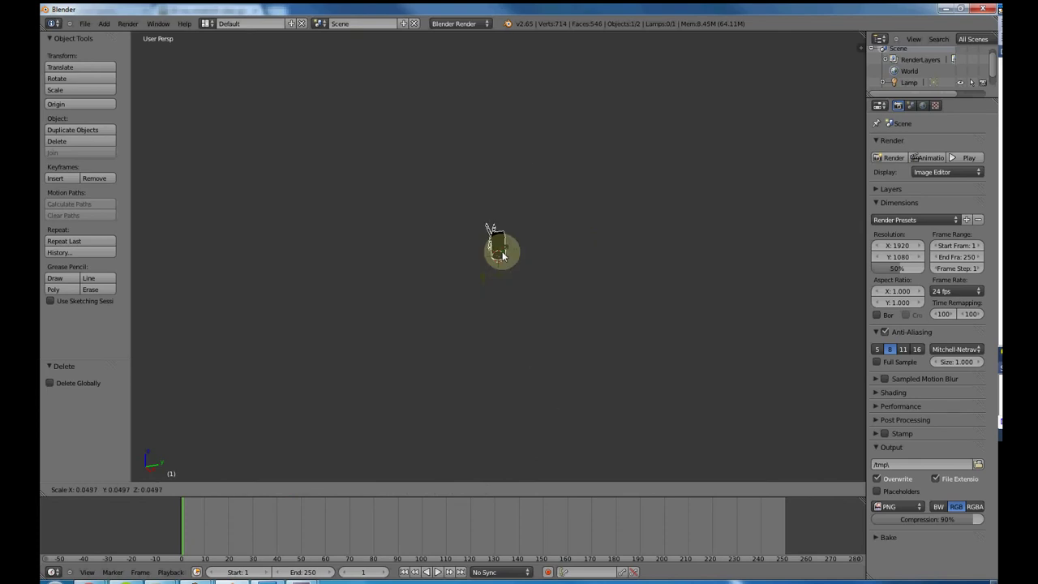
pyautogui.click(500, 244)
pyautogui.scroll(5, 500, 247)
pyautogui.press('s')
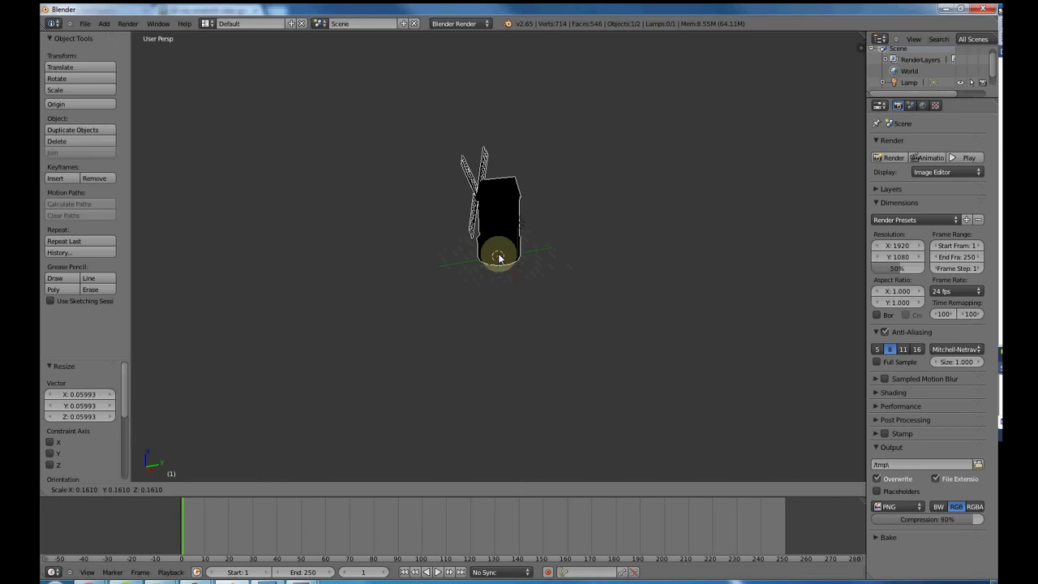
pyautogui.click(498, 258)
pyautogui.press('s')
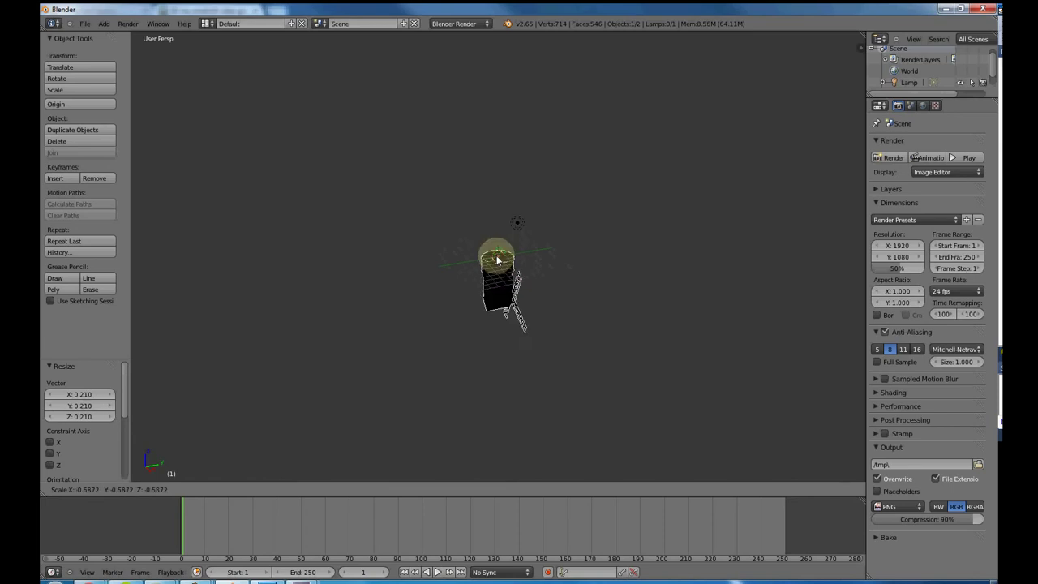
pyautogui.click(498, 257)
pyautogui.press('s')
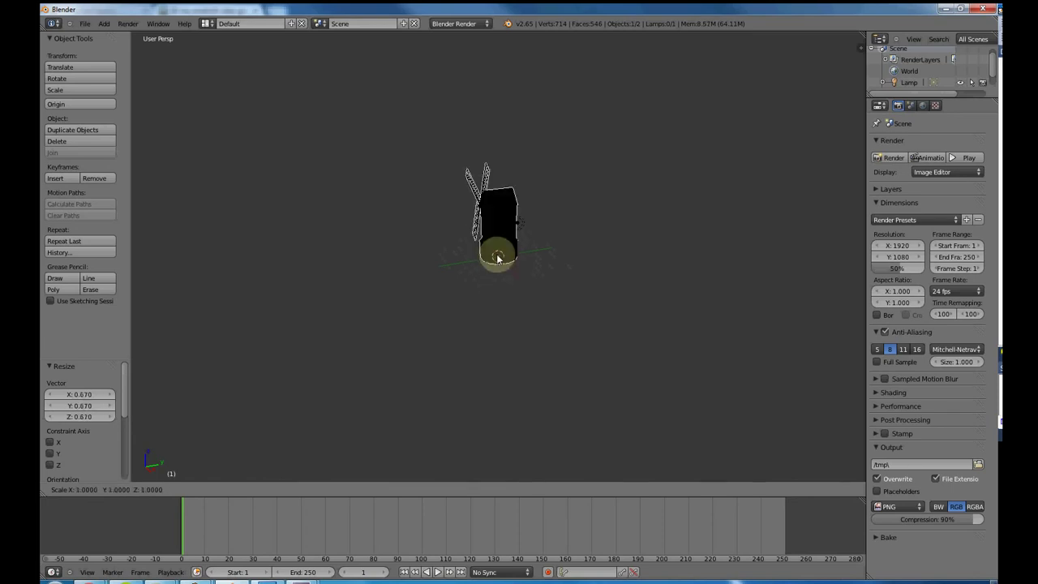
pyautogui.click(497, 258)
pyautogui.scroll(5, 496, 258)
pyautogui.press('s')
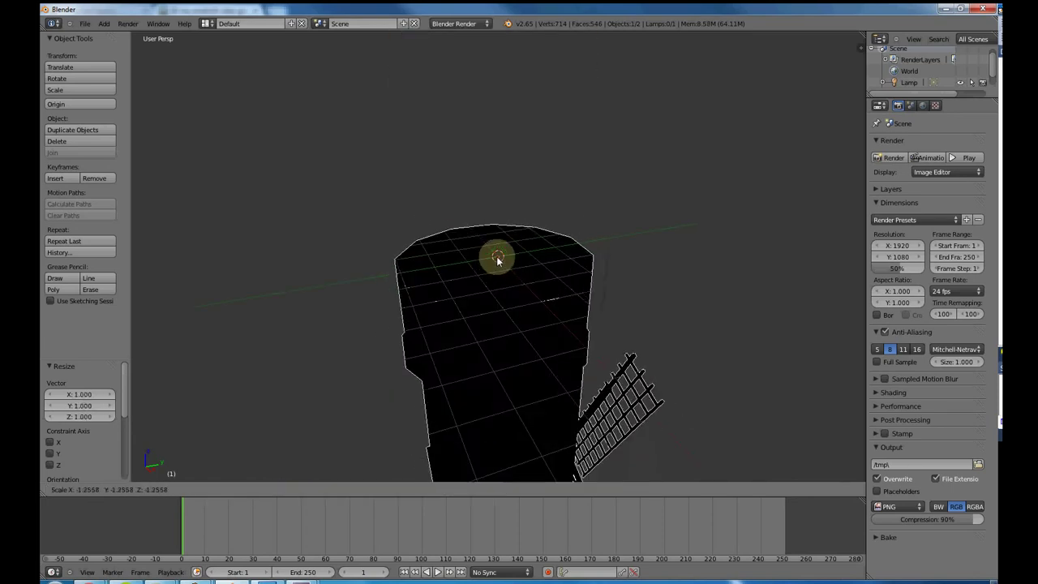
pyautogui.click(497, 255)
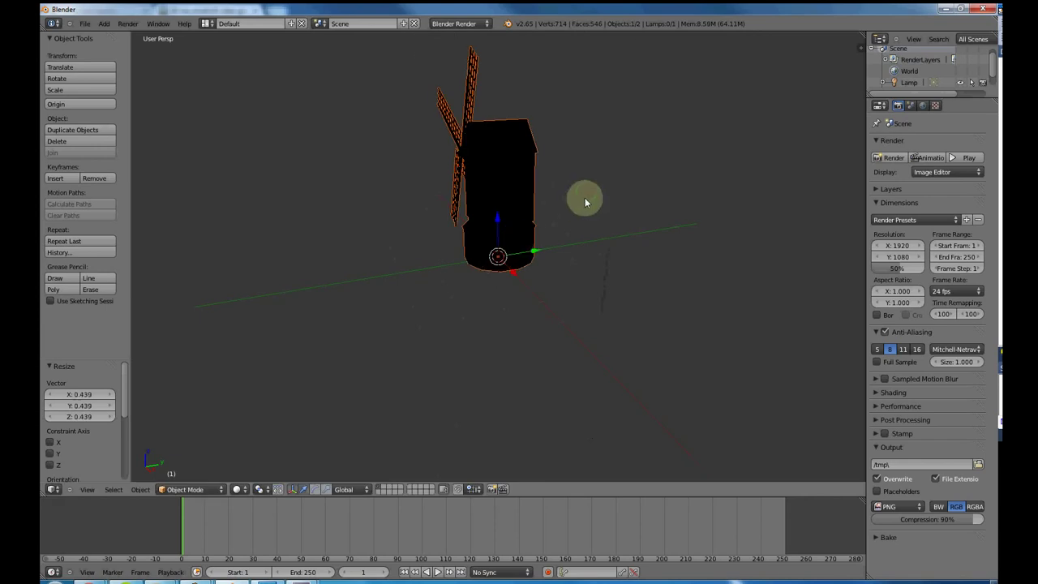
pyautogui.moveTo(584, 201); pyautogui.dragTo(622, 203, button='middle')
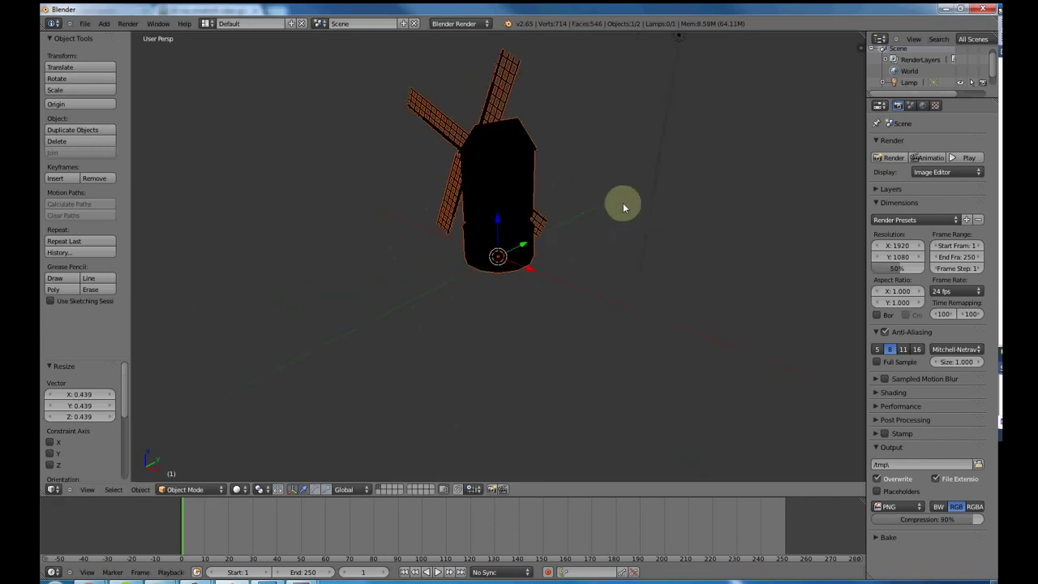
# Move the lamp -7.925 along the Y axis
pyautogui.rightClick(681, 38)
pyautogui.scroll(-1, 654, 125)
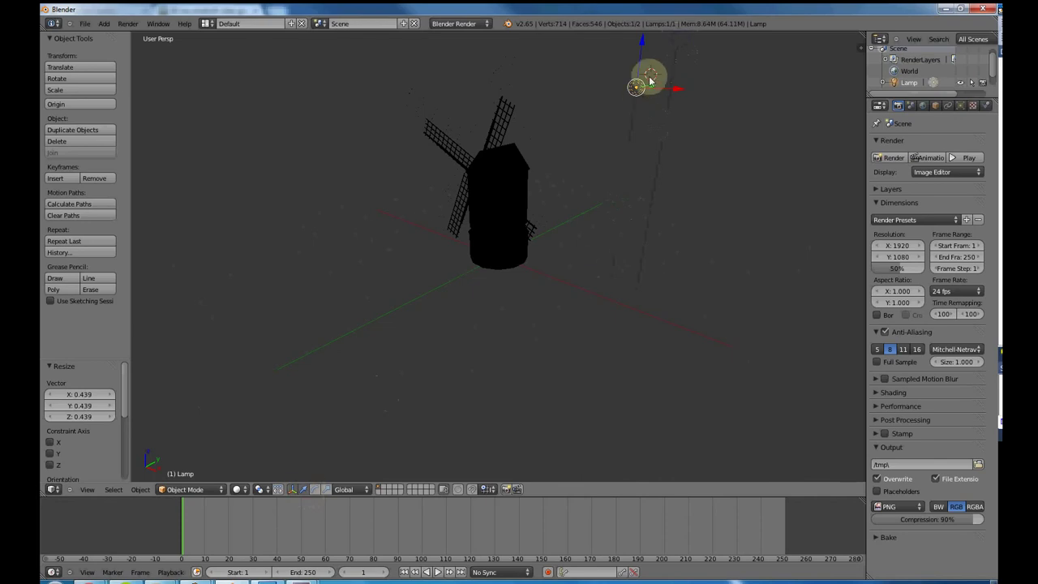
pyautogui.moveTo(649, 86); pyautogui.dragTo(397, 149)
pyautogui.moveTo(397, 149); pyautogui.dragTo(478, 235, button='middle')
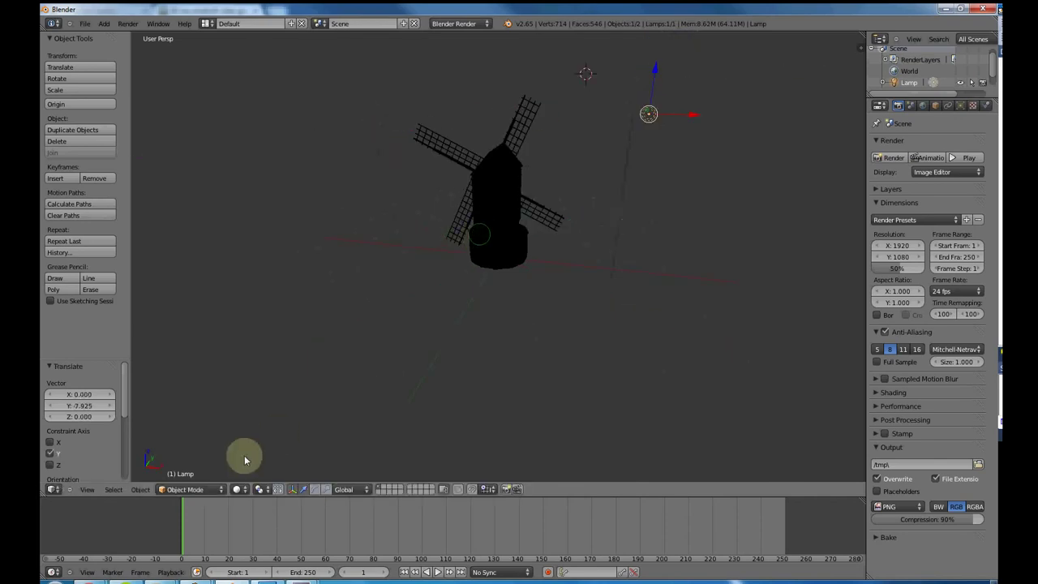
# Switch viewport shading to Texture to show the windmill's wood and stone textures
pyautogui.click(238, 489)
pyautogui.click(256, 438)
pyautogui.moveTo(317, 297)
pyautogui.mouseDown(button='middle')
pyautogui.moveTo(339, 298)
pyautogui.moveTo(312, 370)
pyautogui.mouseUp(button='middle')
pyautogui.moveTo(479, 276); pyautogui.dragTo(480, 280, button='middle')
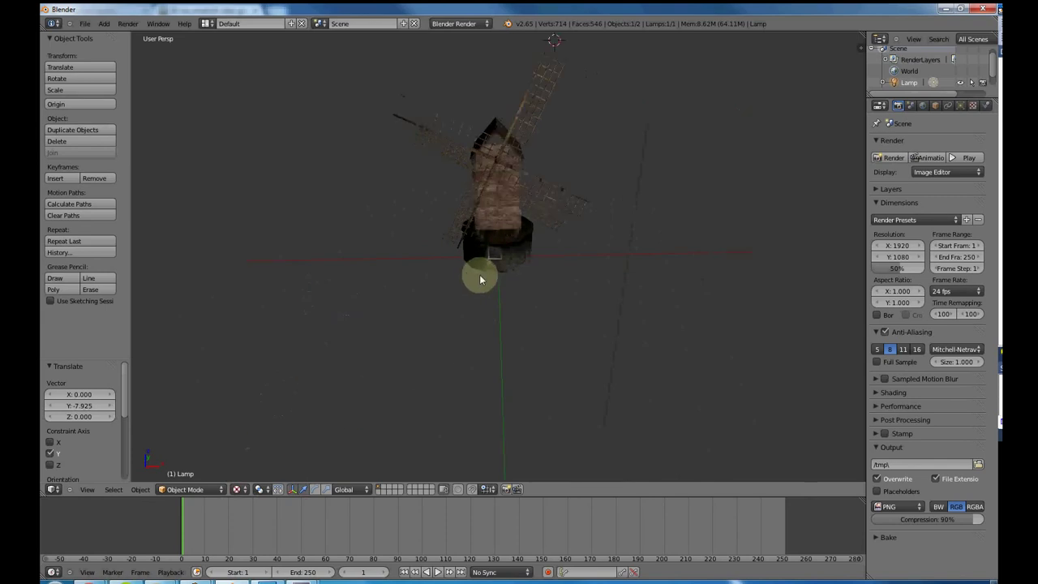
# Apply Set Origin > Geometry to Origin (Median Center) to the windmill
pyautogui.rightClick(495, 212)
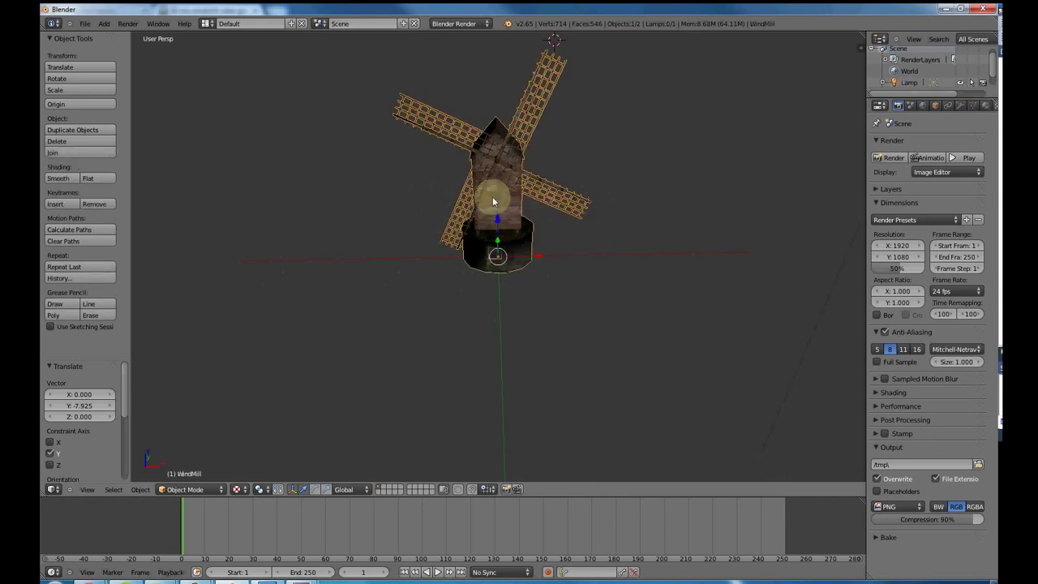
pyautogui.click(93, 105)
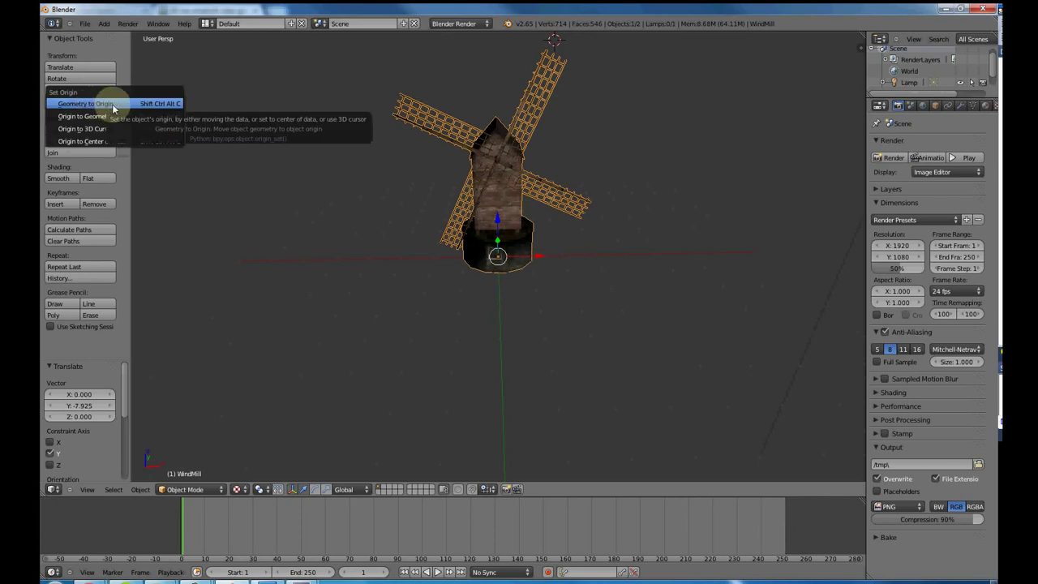
pyautogui.click(112, 106)
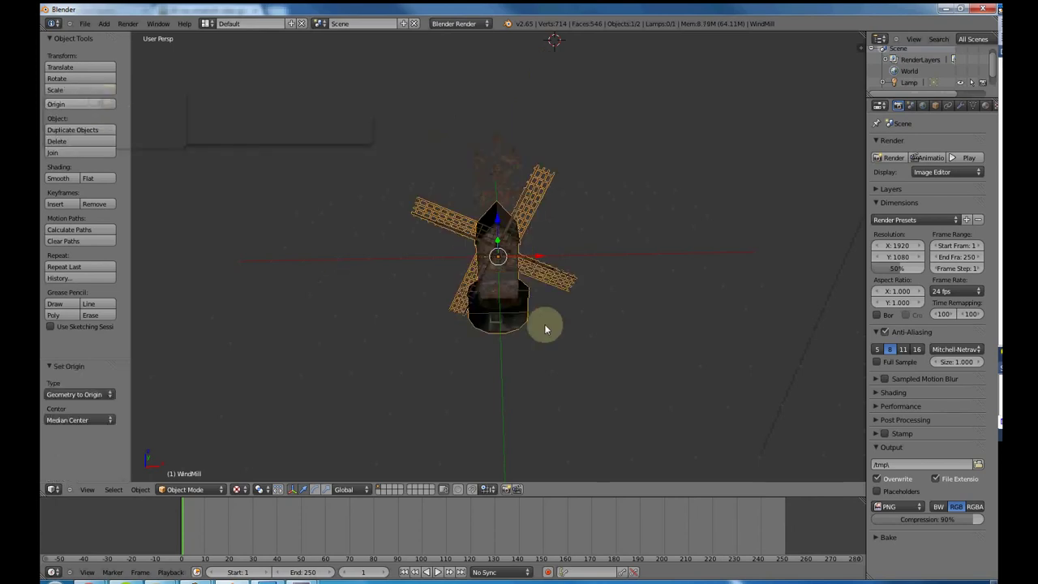
pyautogui.moveTo(545, 327)
pyautogui.mouseDown(button='middle')
pyautogui.moveTo(548, 299)
pyautogui.moveTo(544, 322)
pyautogui.mouseUp(button='middle')
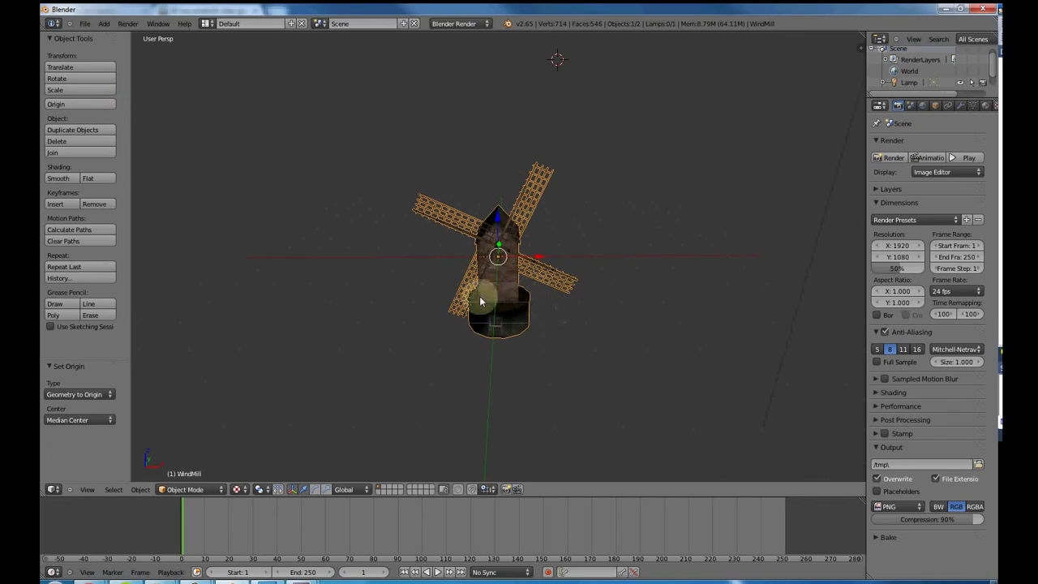
# Select everything and apply Rotation, Scale and Location from the Ctrl+A Apply menu
pyautogui.press('a')
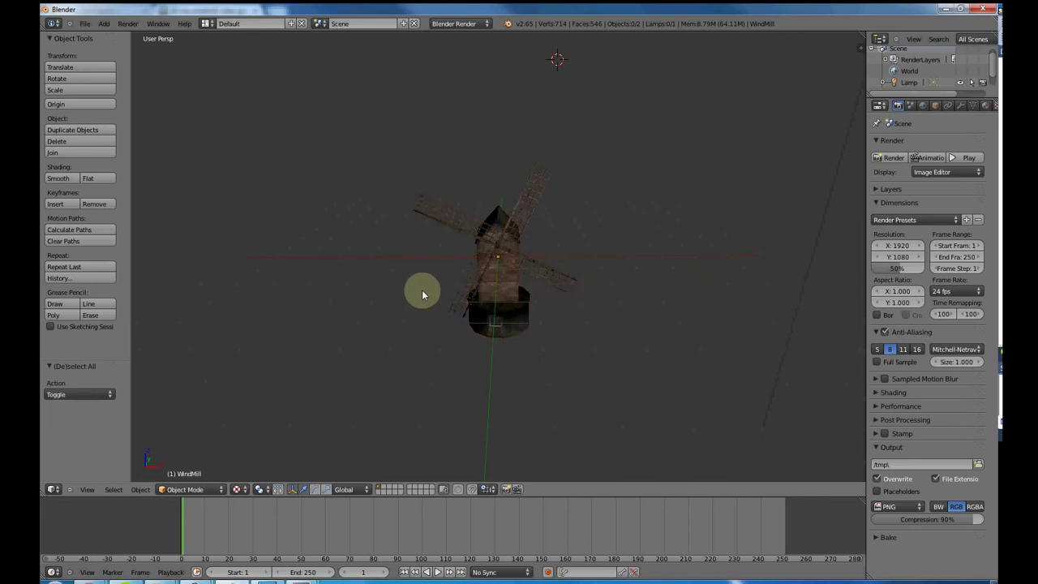
pyautogui.press('a')
pyautogui.hotkey('ctrl', 'a')
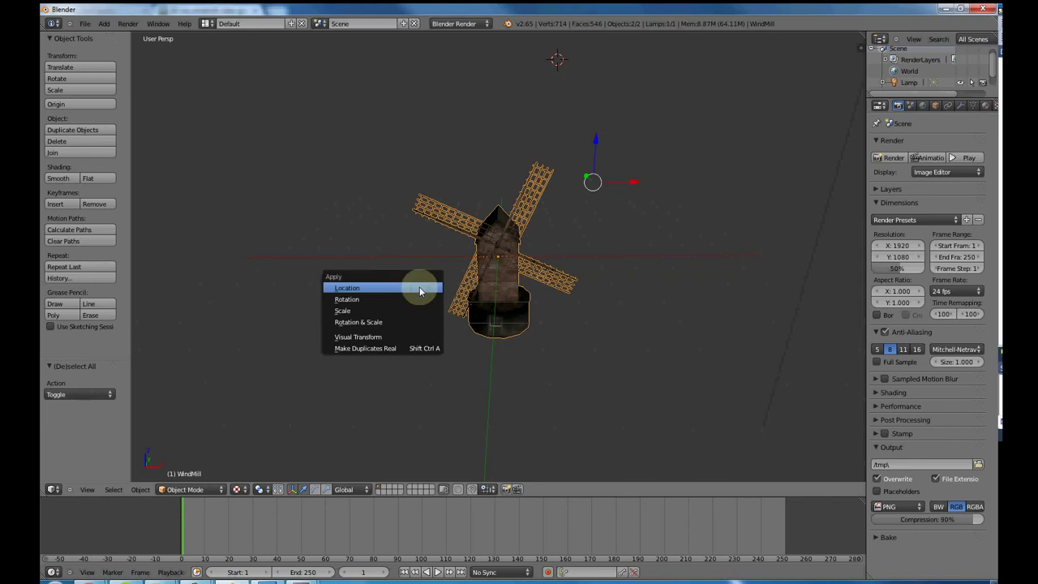
pyautogui.click(368, 297)
pyautogui.hotkey('ctrl', 'a')
pyautogui.click(368, 309)
pyautogui.hotkey('ctrl', 'a')
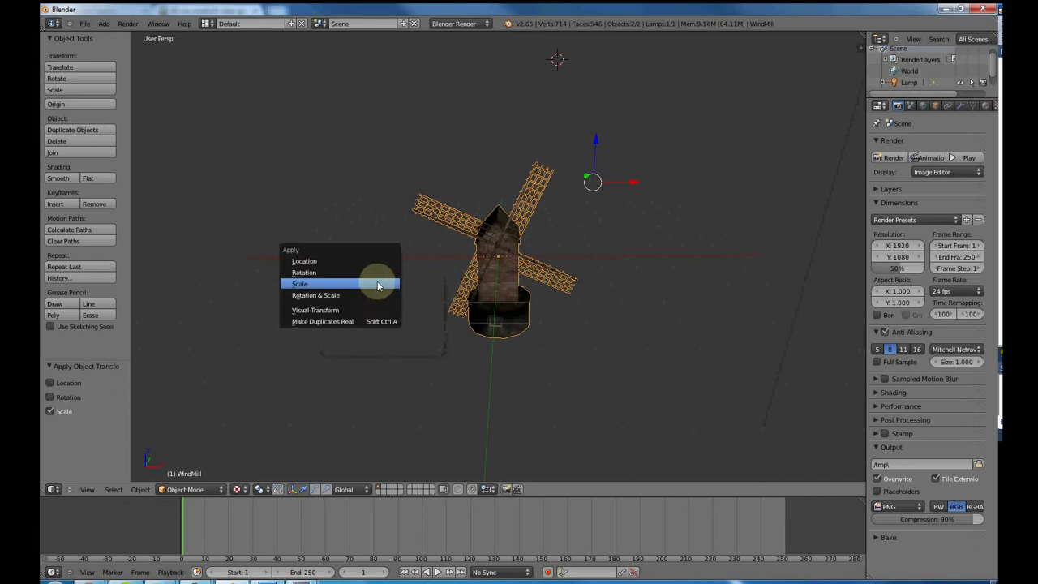
pyautogui.click(380, 260)
pyautogui.moveTo(370, 279); pyautogui.dragTo(372, 279, button='middle')
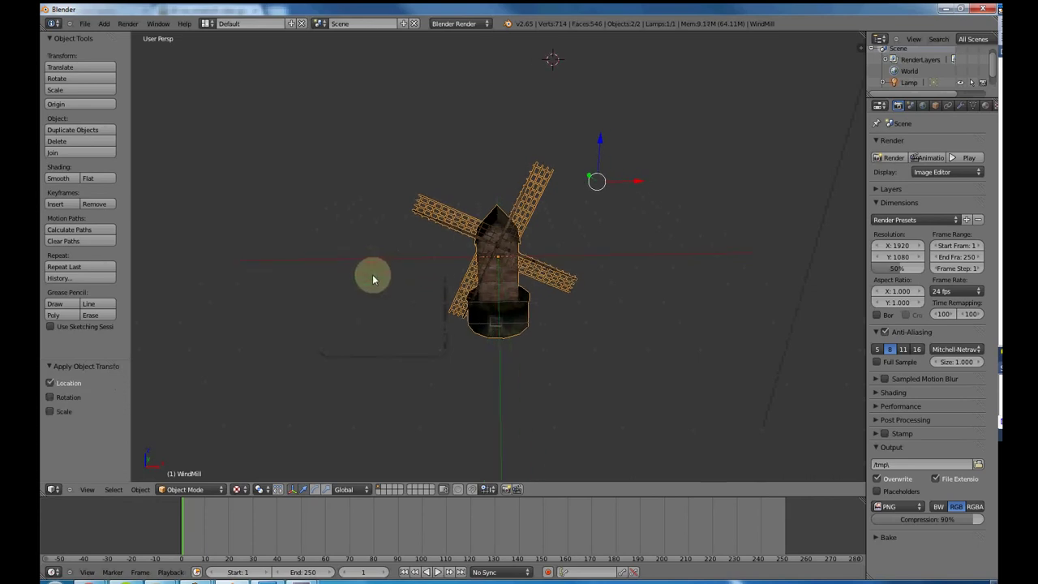
pyautogui.scroll(3, 388, 281)
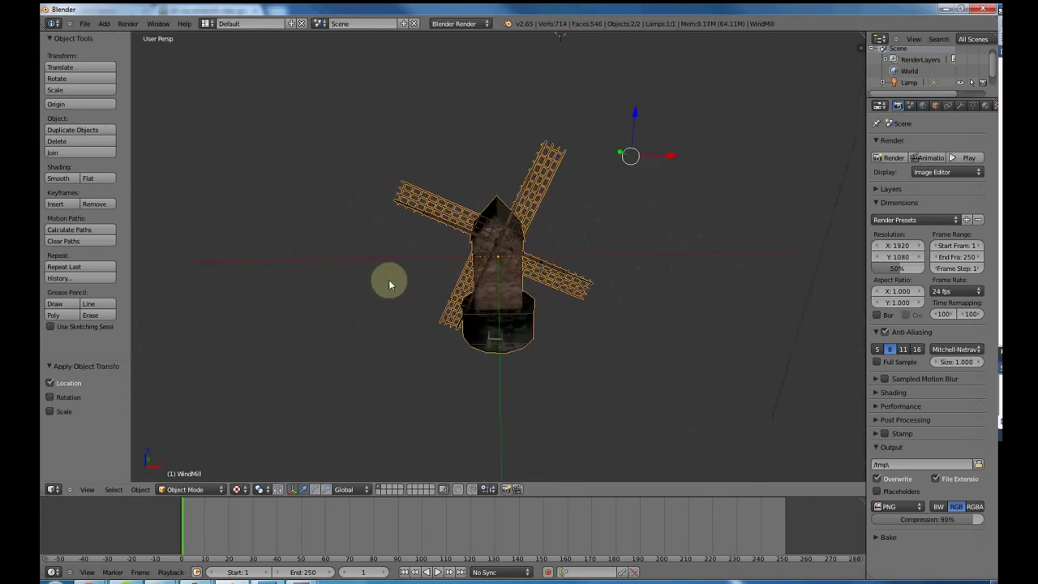
pyautogui.moveTo(335, 264)
pyautogui.mouseDown(button='middle')
pyautogui.moveTo(354, 250)
pyautogui.moveTo(338, 256)
pyautogui.mouseUp(button='middle')
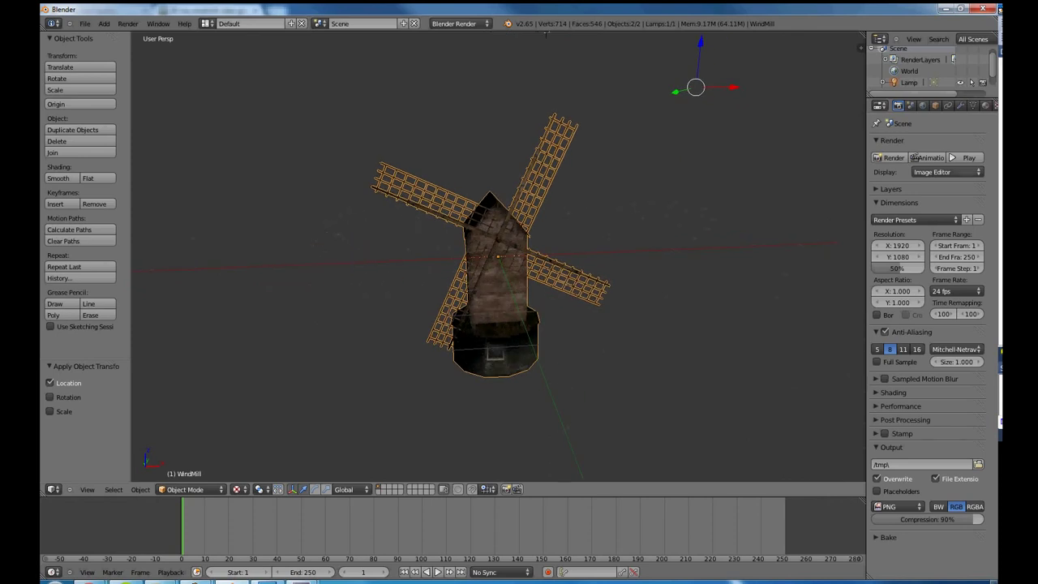
# Add an Armature > Single Bone, placed at X 2.291, Y 6.096, Z 5.998
pyautogui.moveTo(602, 220)
pyautogui.mouseDown(button='middle')
pyautogui.moveTo(544, 222)
pyautogui.moveTo(592, 219)
pyautogui.moveTo(601, 237)
pyautogui.moveTo(582, 205)
pyautogui.moveTo(595, 226)
pyautogui.mouseUp(button='middle')
pyautogui.scroll(2, 594, 224)
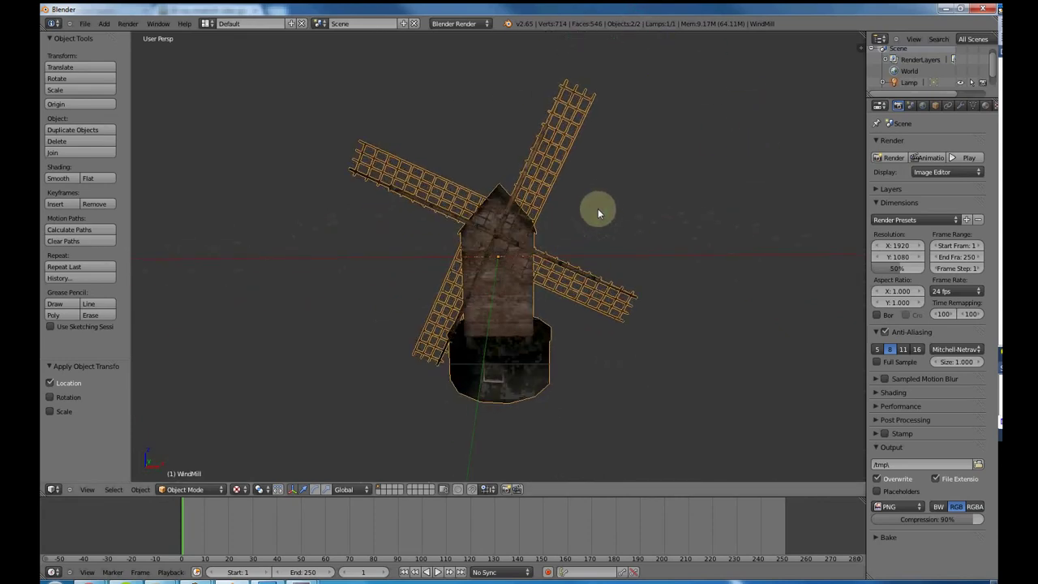
pyautogui.hotkey('shift', 'a')
pyautogui.moveTo(559, 197)
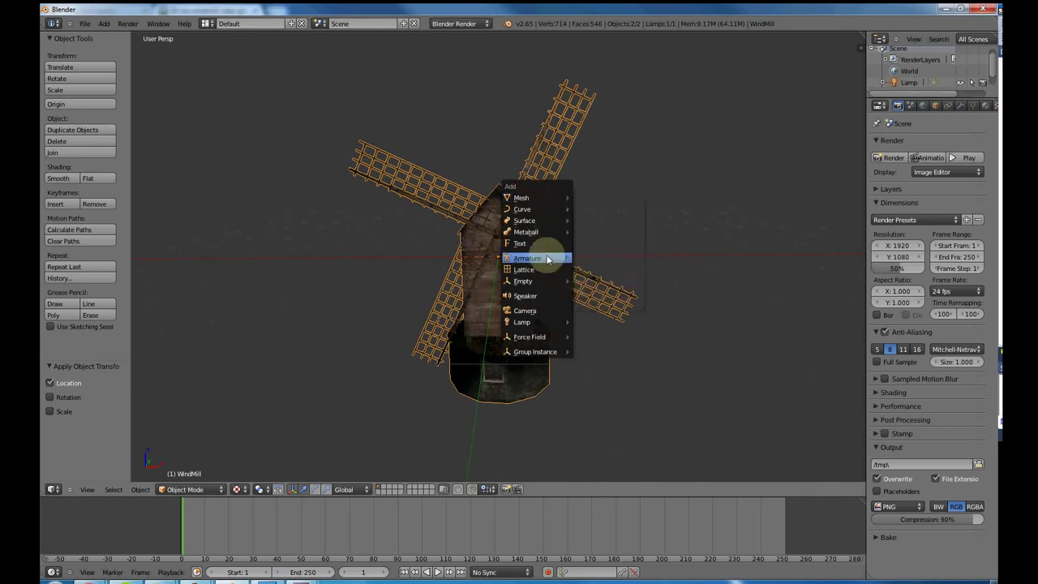
pyautogui.moveTo(547, 259)
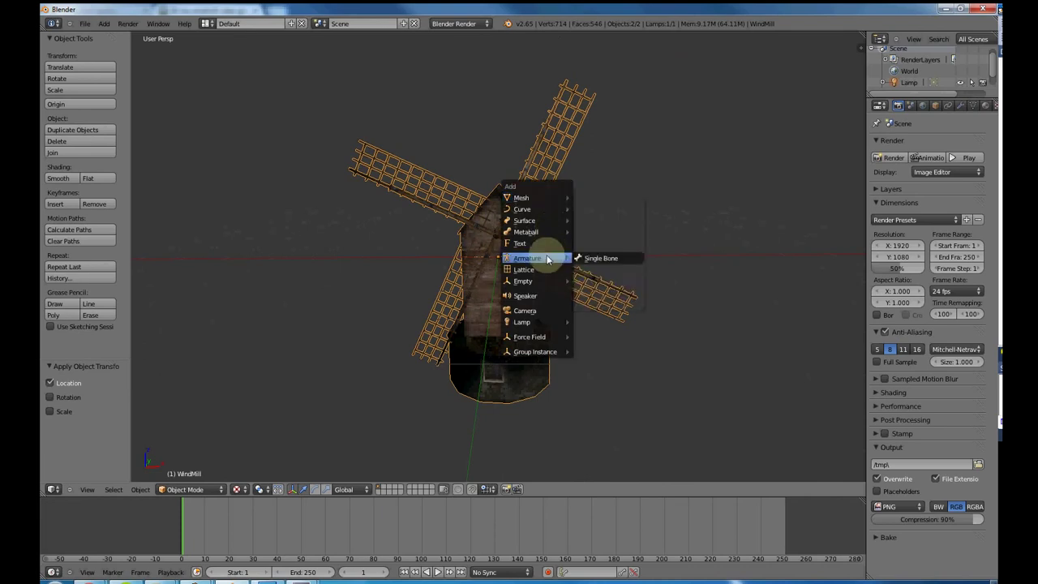
pyautogui.click(602, 257)
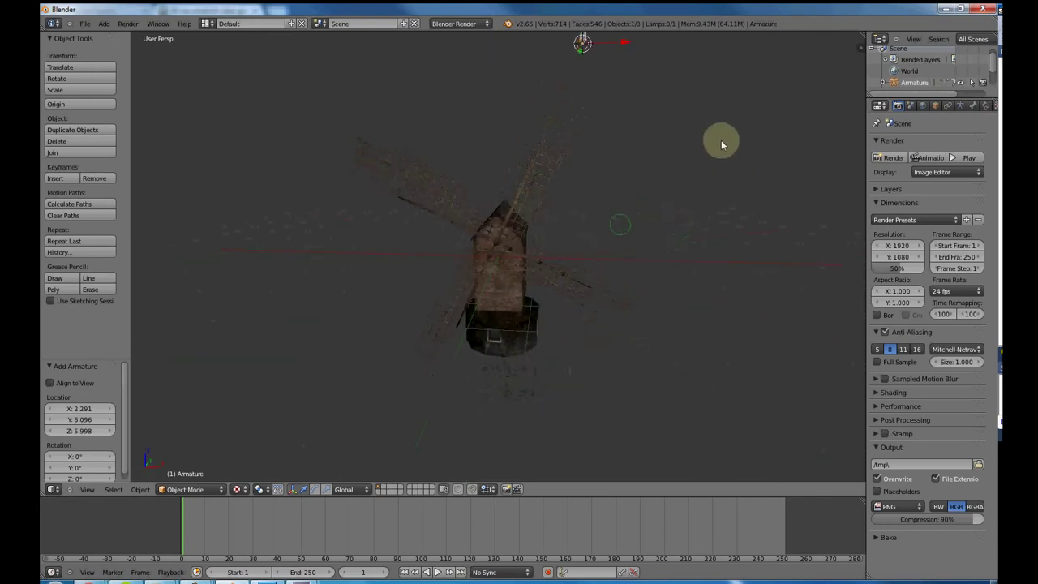
# Set the armature's location to 0, 0, 0 and its X rotation to 90° in Object properties
pyautogui.click(935, 105)
pyautogui.click(888, 190)
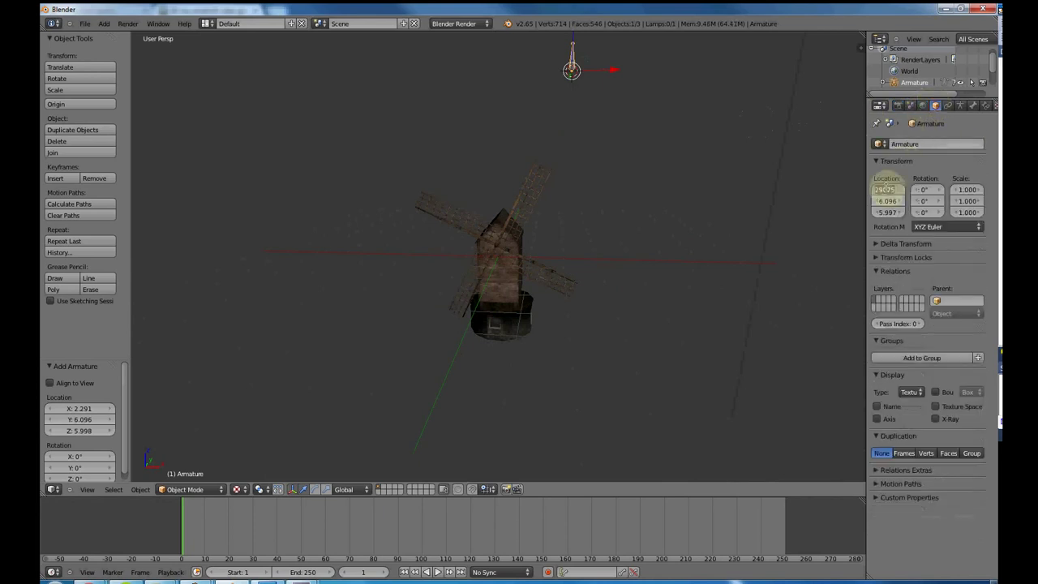
pyautogui.write('0')
pyautogui.press('Tab')
pyautogui.write('0')
pyautogui.press('Tab')
pyautogui.write('0')
pyautogui.press('Tab')
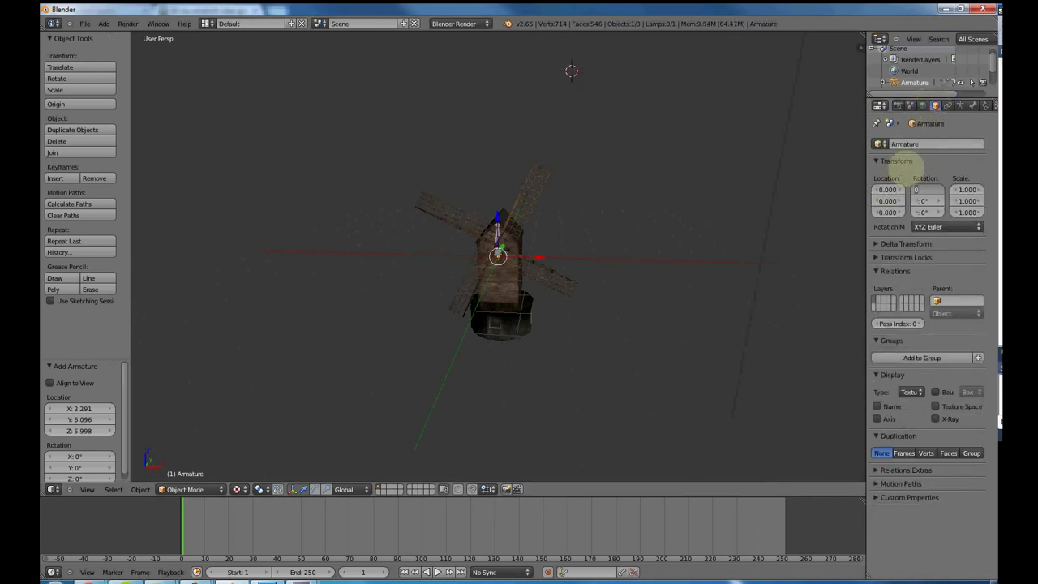
pyautogui.press('Return')
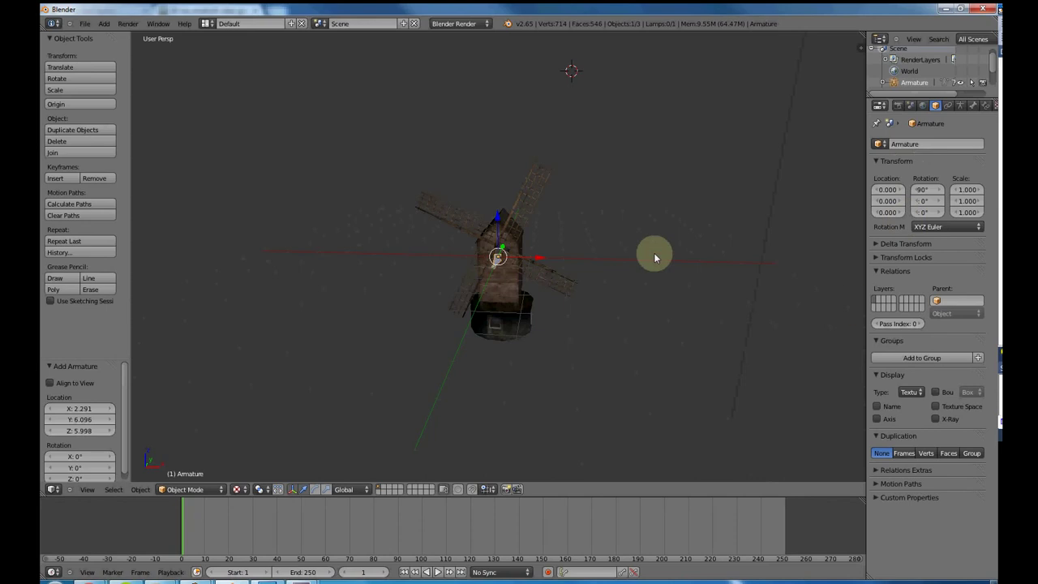
# Raise the armature to Z 0.418 so the bone meets the blade hub
pyautogui.moveTo(655, 254); pyautogui.dragTo(533, 253, button='middle')
pyautogui.scroll(5, 533, 254)
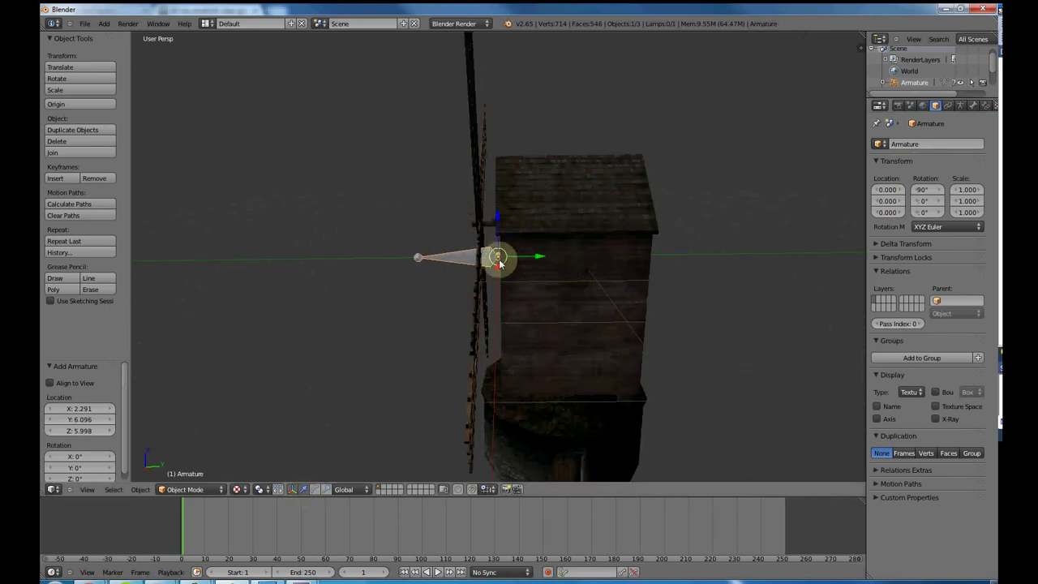
pyautogui.moveTo(496, 234); pyautogui.dragTo(496, 201)
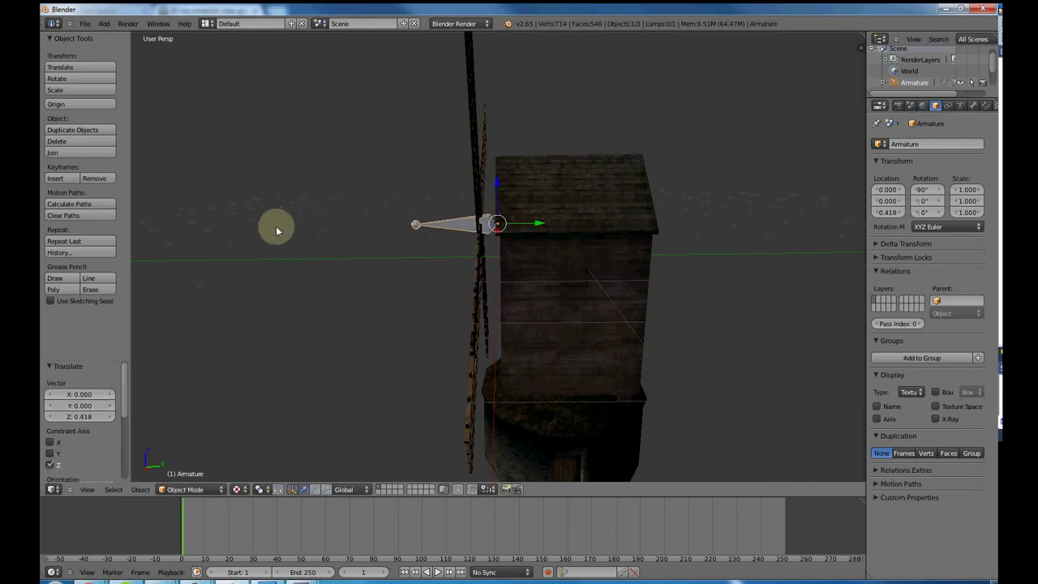
pyautogui.moveTo(281, 226); pyautogui.dragTo(411, 233, button='middle')
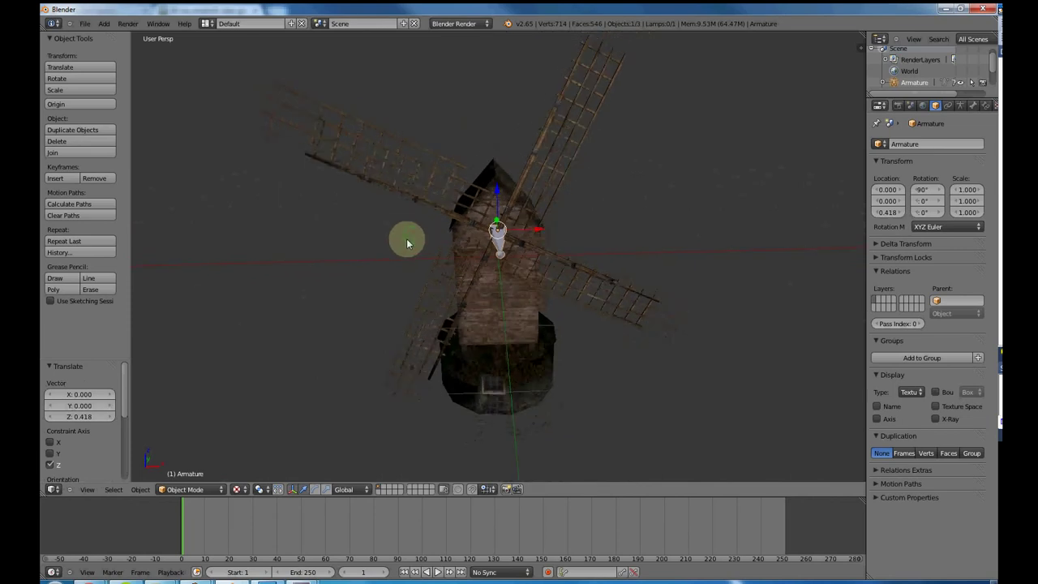
# Select the windmill, then the armature, and parent them With Automatic Weights
pyautogui.moveTo(380, 259); pyautogui.dragTo(562, 229, button='middle')
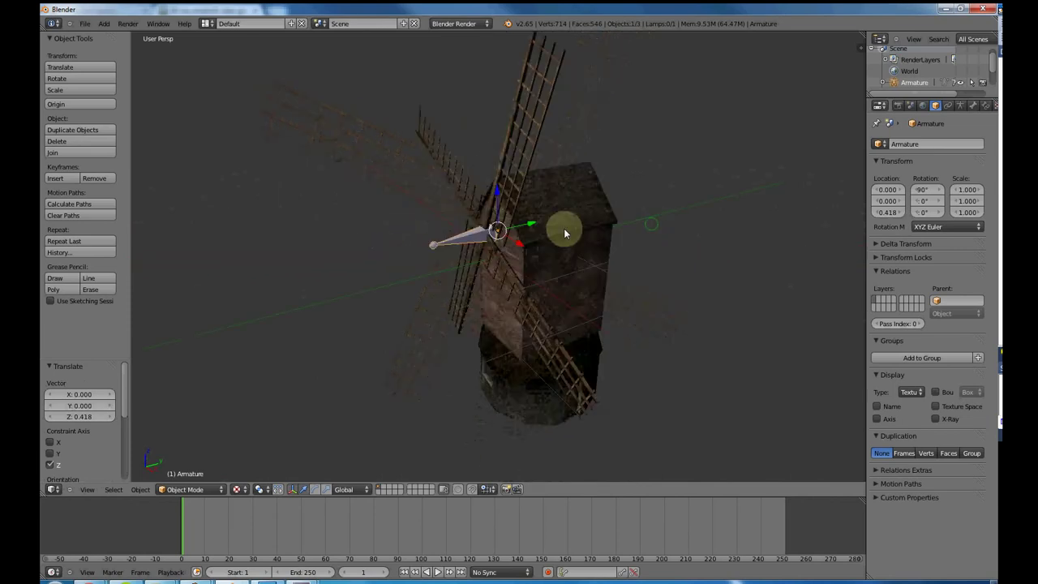
pyautogui.rightClick(551, 258)
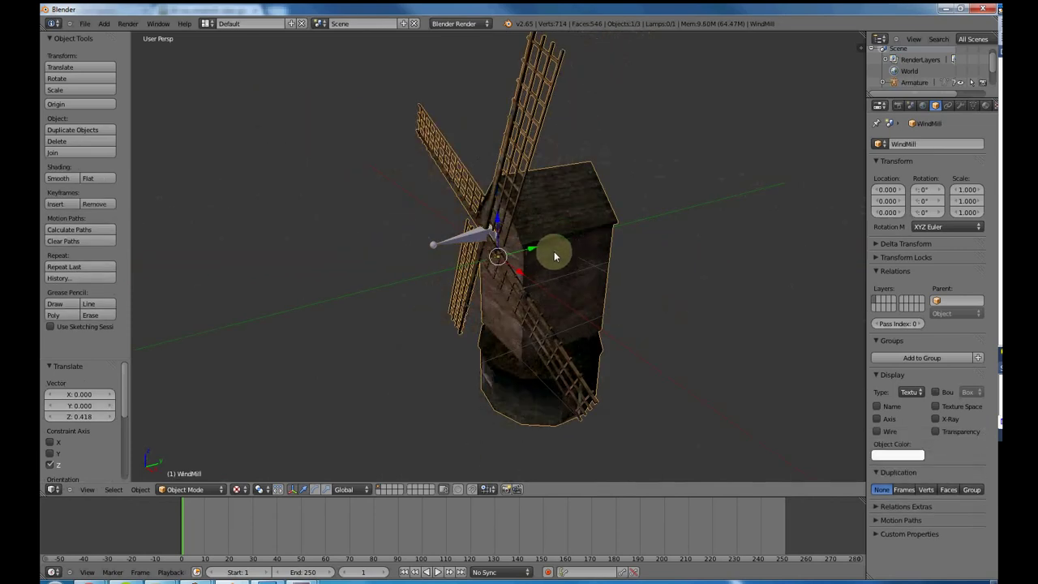
pyautogui.rightClick(460, 239)
pyautogui.keyDown('shift'); pyautogui.rightClick(461, 241); pyautogui.keyUp('shift')
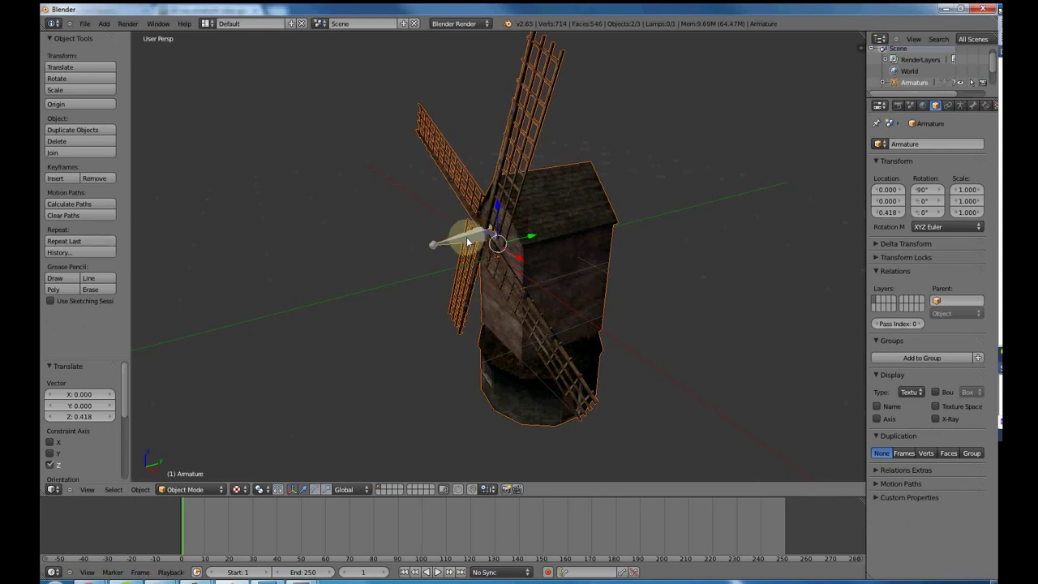
pyautogui.hotkey('ctrl', 'p')
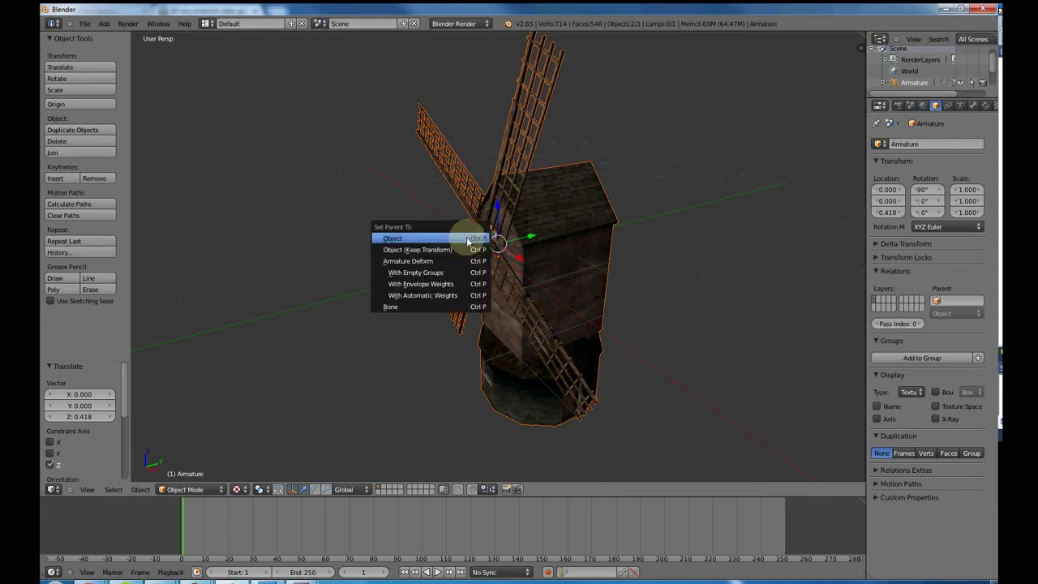
pyautogui.click(449, 296)
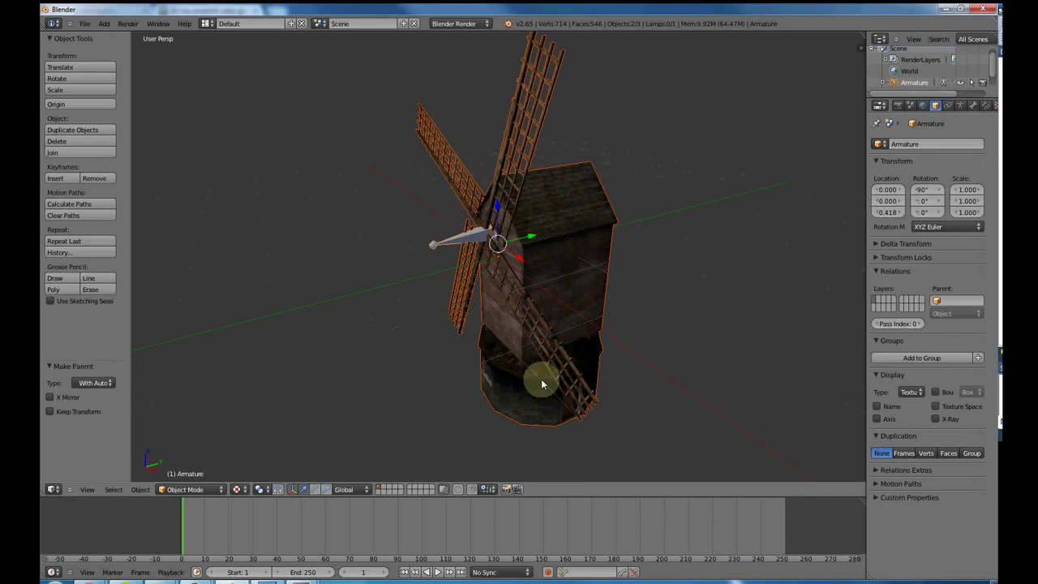
# Select the armature and rename its bone to Blades in the Bone tab
pyautogui.moveTo(343, 257); pyautogui.dragTo(579, 239, button='middle')
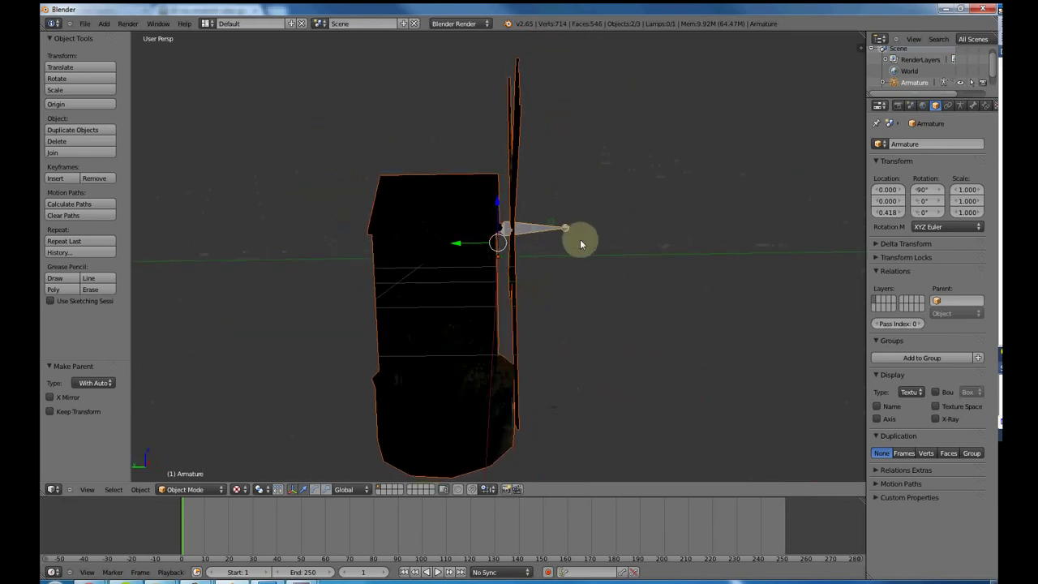
pyautogui.rightClick(472, 231)
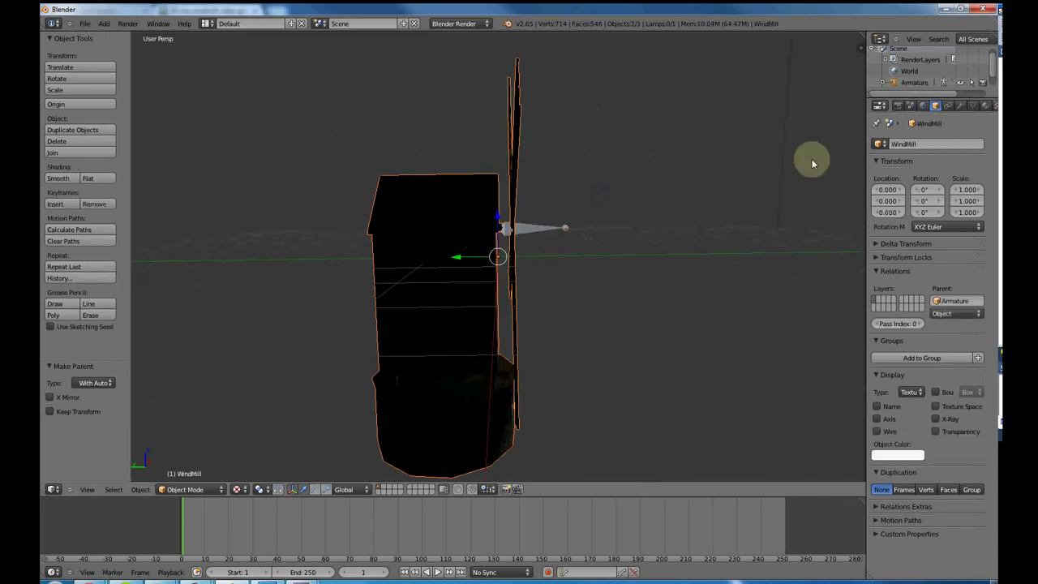
pyautogui.click(972, 106)
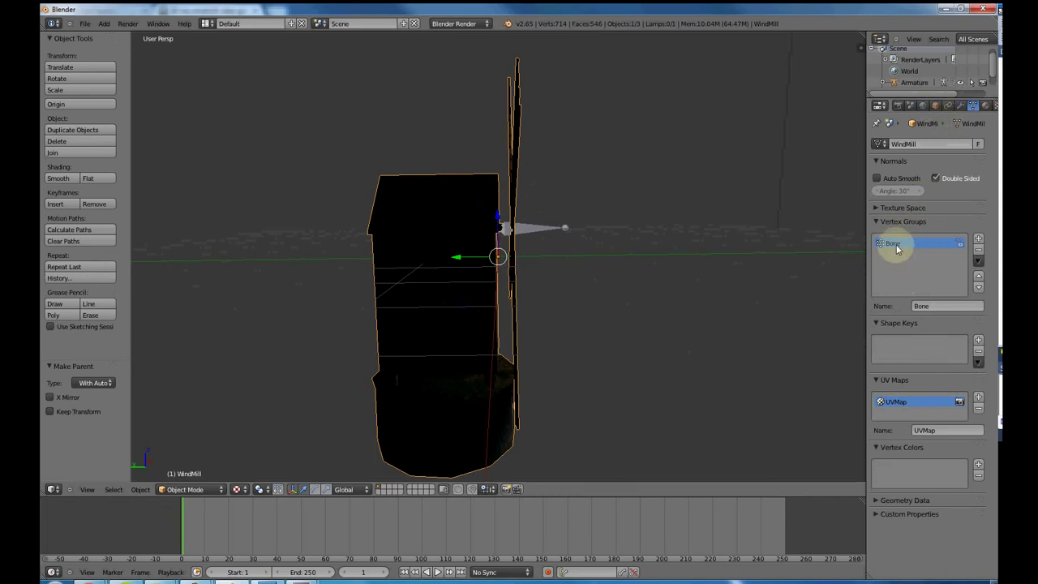
pyautogui.rightClick(523, 230)
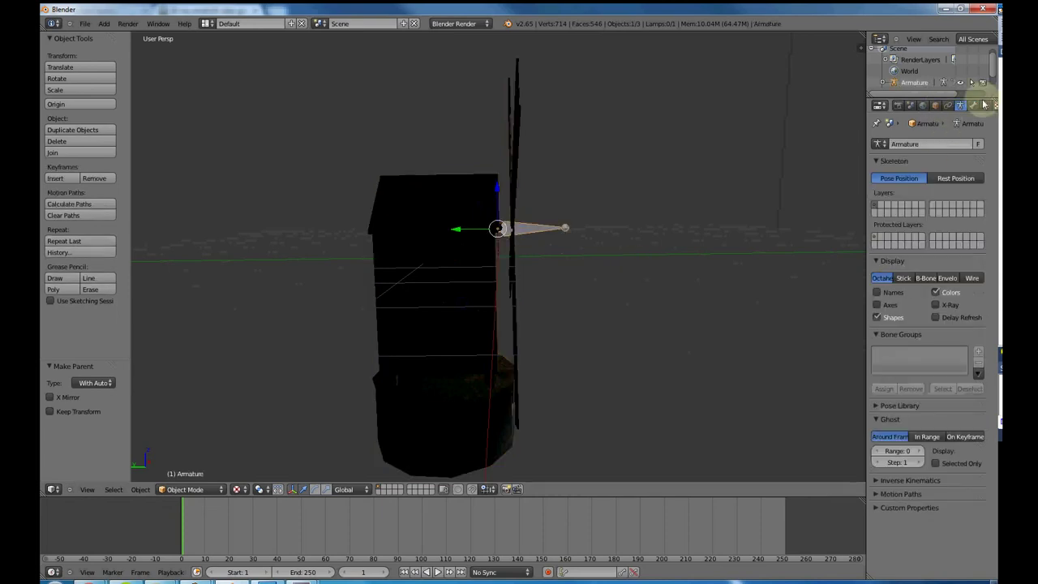
pyautogui.click(935, 106)
pyautogui.click(948, 105)
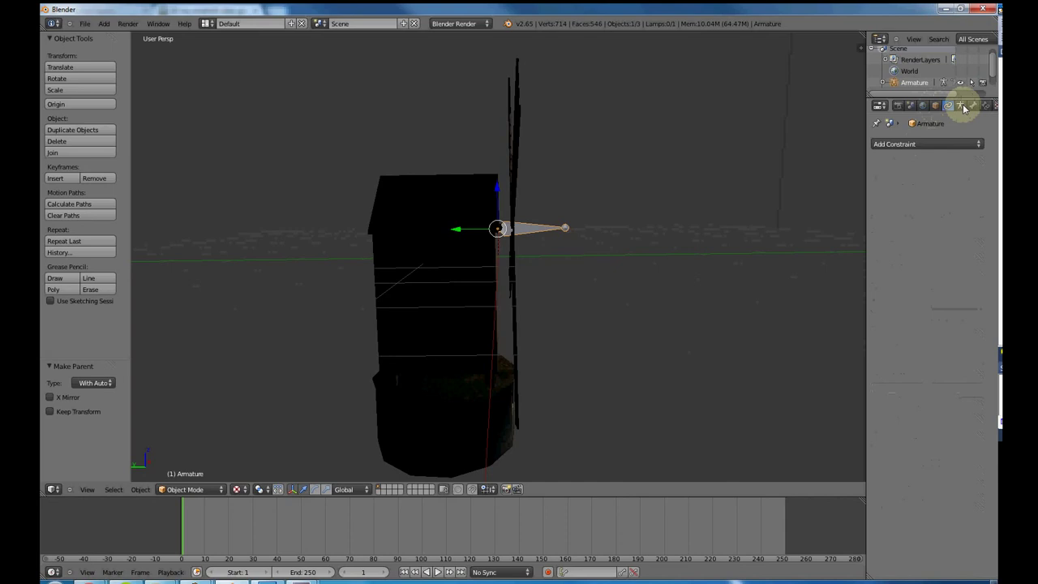
pyautogui.click(972, 105)
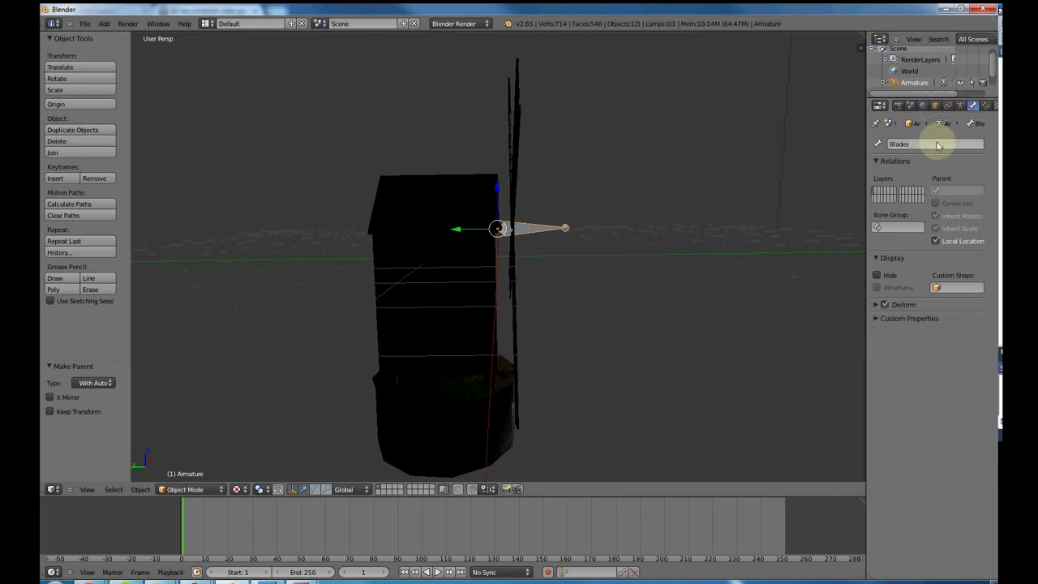
# Select the windmill mesh and confirm its vertex group is now named Blades
pyautogui.rightClick(476, 233)
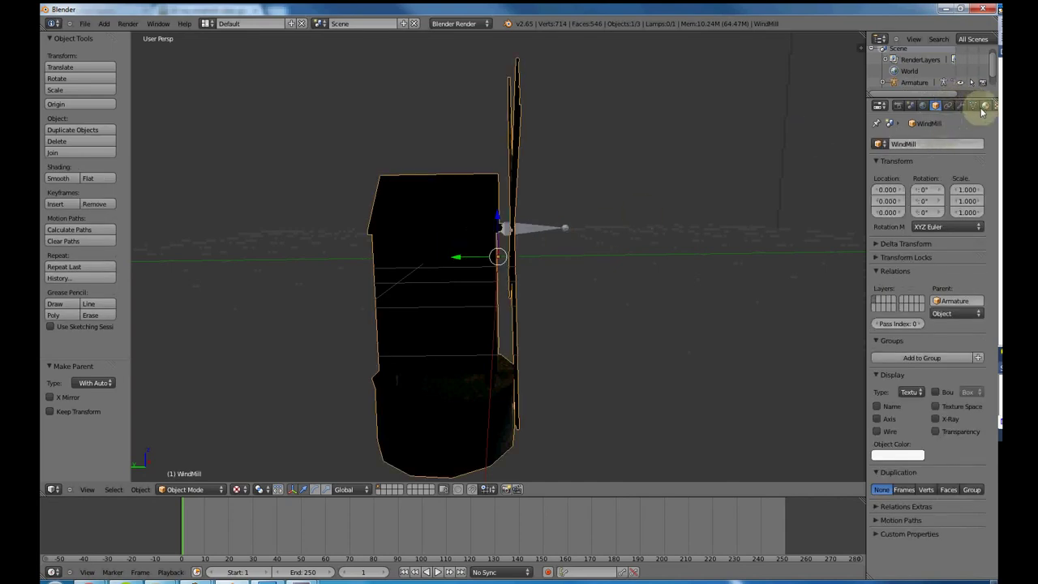
pyautogui.click(977, 108)
pyautogui.click(907, 257)
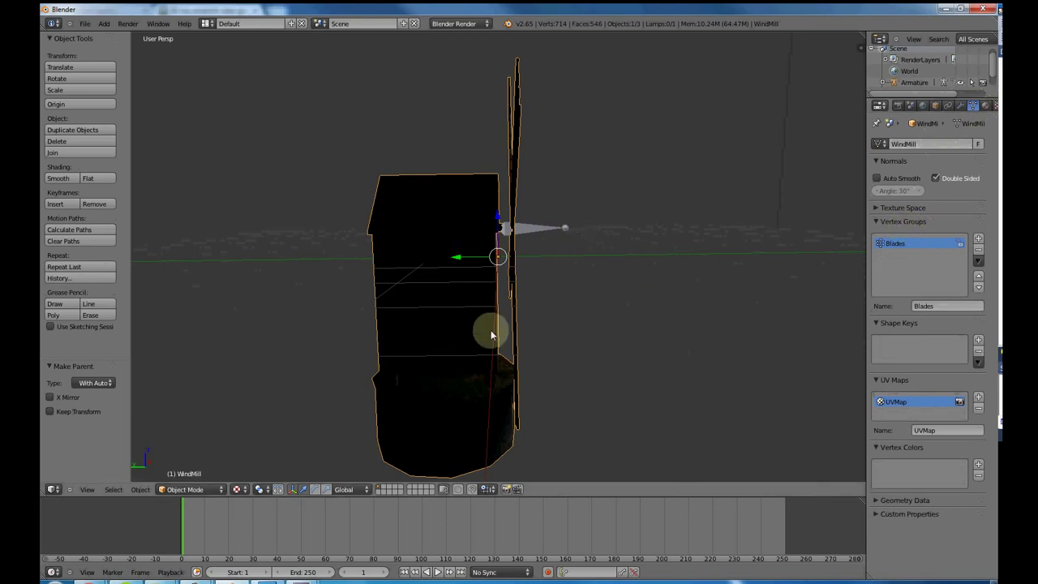
# In Edit Mode, select only the vertices of the Blades vertex group
pyautogui.press('Tab')
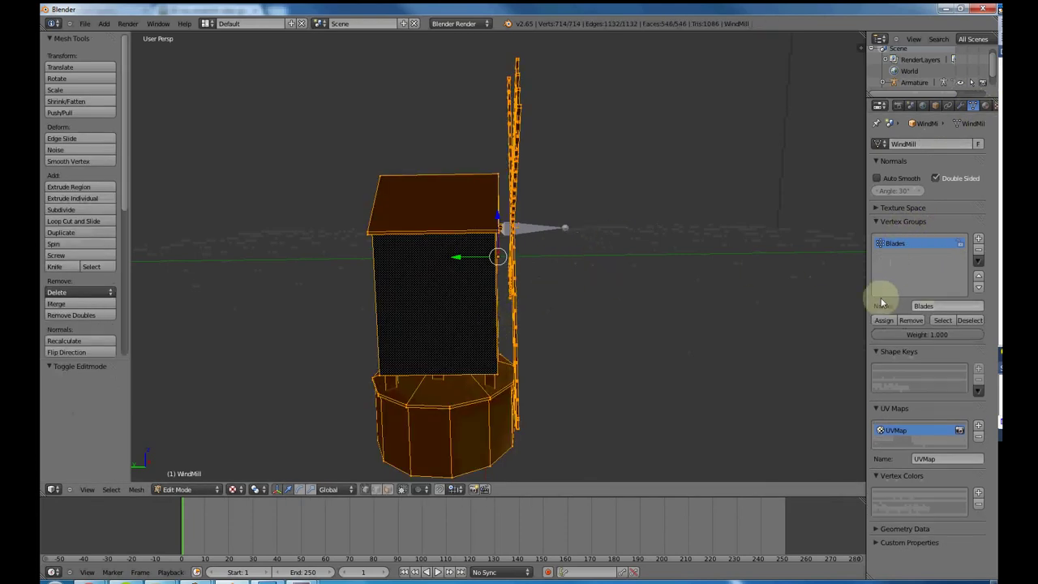
pyautogui.press('a')
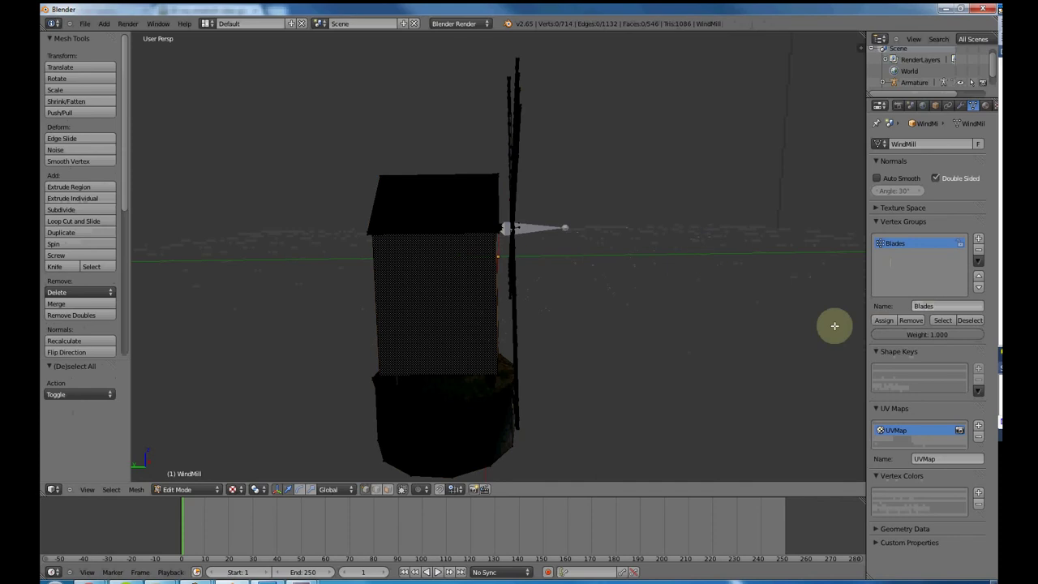
pyautogui.click(942, 321)
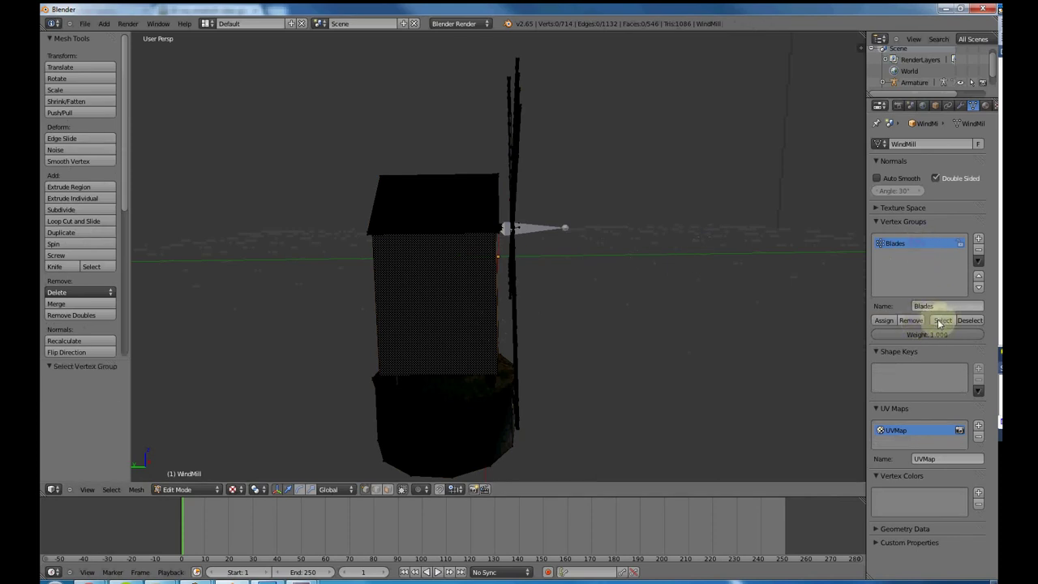
# Trial-rotate the selected blades, then box-select the vertices along the blade pole
pyautogui.press('r')
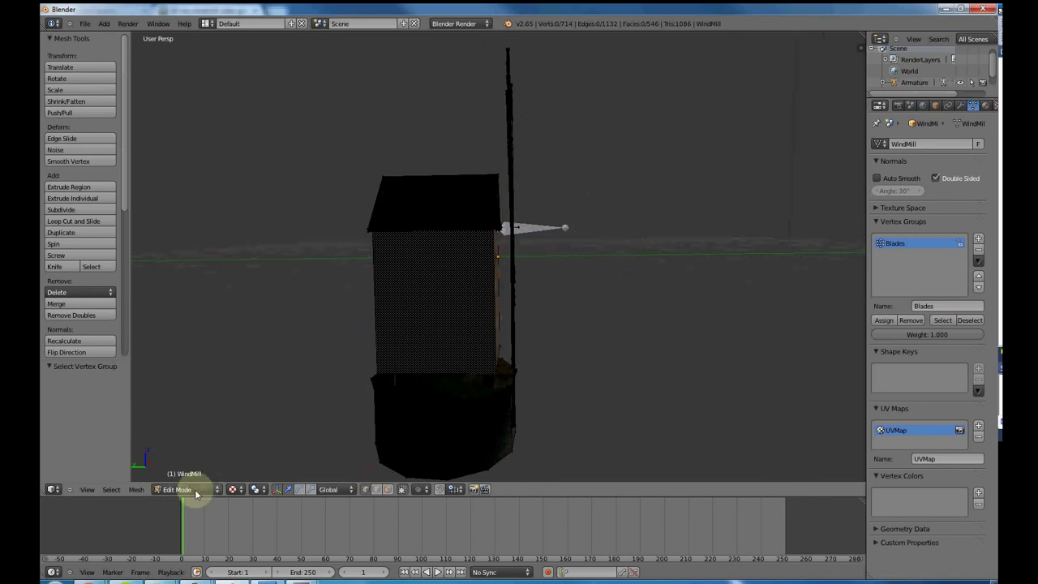
pyautogui.press('r')
pyautogui.click(366, 489)
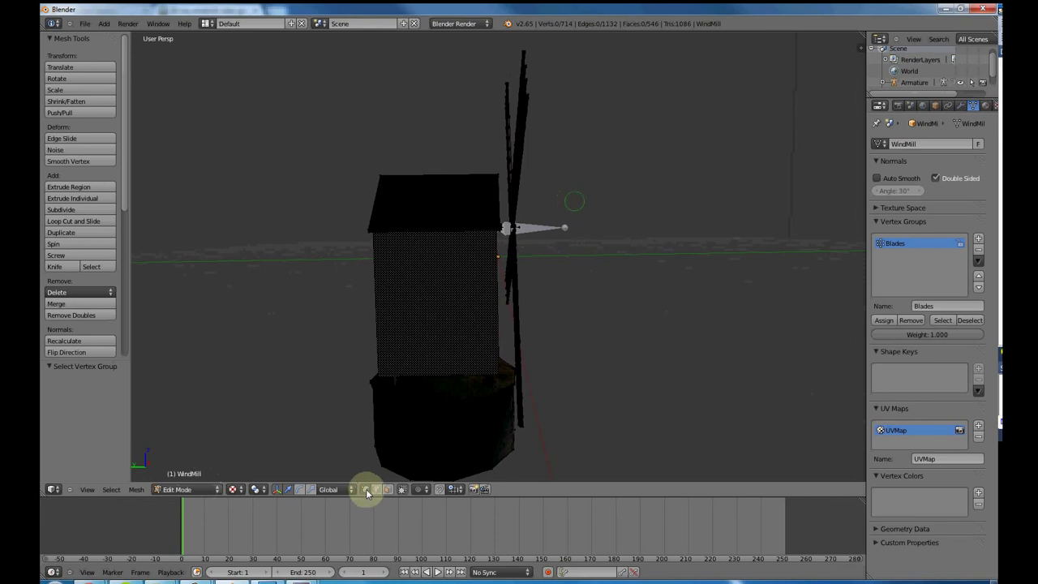
pyautogui.press('r')
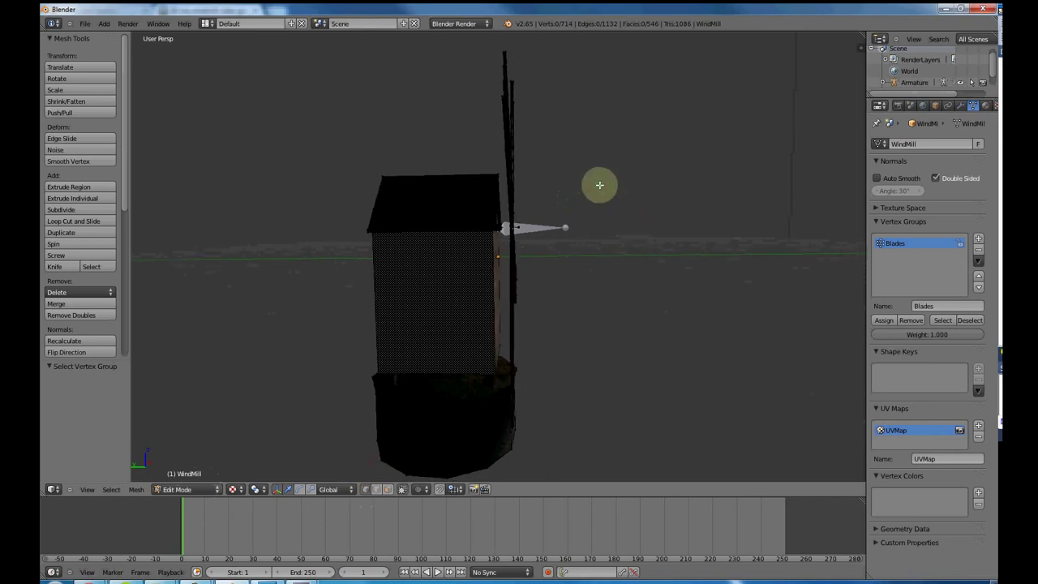
pyautogui.click(606, 188)
pyautogui.press('b')
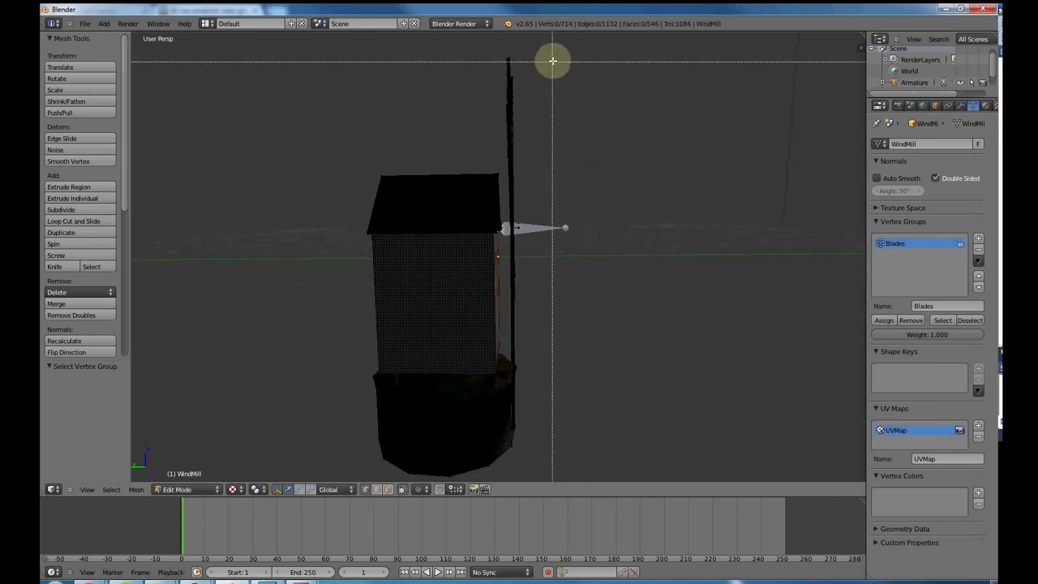
pyautogui.moveTo(551, 51); pyautogui.dragTo(505, 349)
# Switch the viewport shading to Wireframe and box-select the blade vertices
pyautogui.click(233, 490)
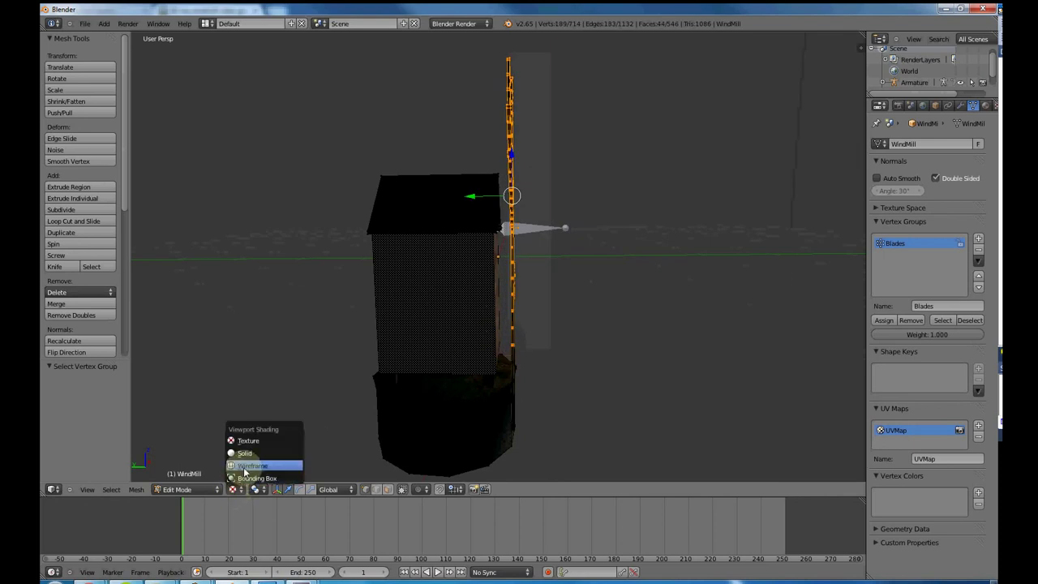
pyautogui.click(248, 465)
pyautogui.press('b')
pyautogui.moveTo(552, 48); pyautogui.dragTo(502, 347)
# Add the lower blade tip and the remaining missed blade vertices to the selection
pyautogui.moveTo(597, 297); pyautogui.dragTo(388, 305, button='middle')
pyautogui.click(387, 315)
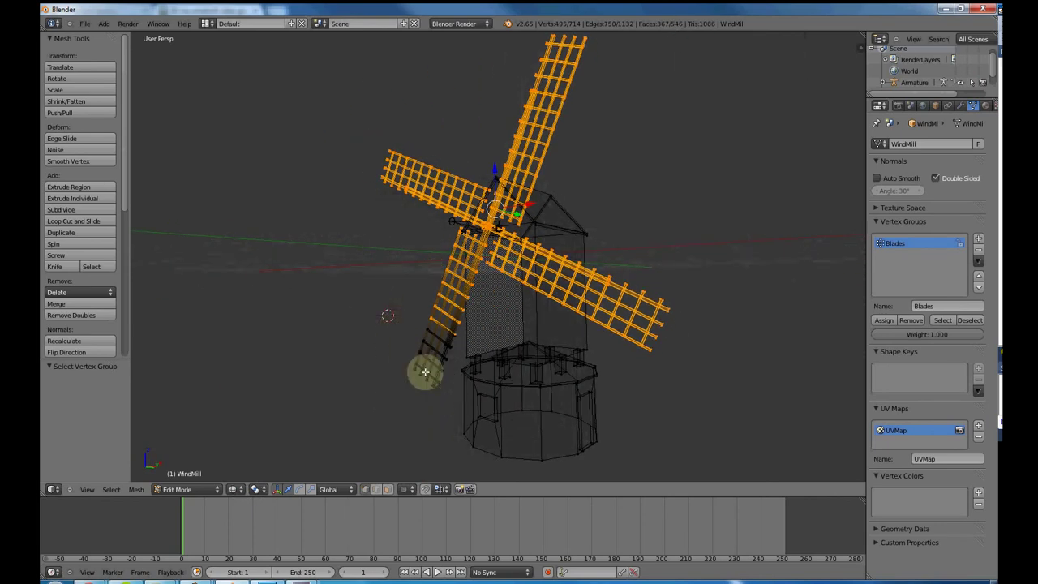
pyautogui.press('b')
pyautogui.moveTo(386, 315); pyautogui.dragTo(447, 389)
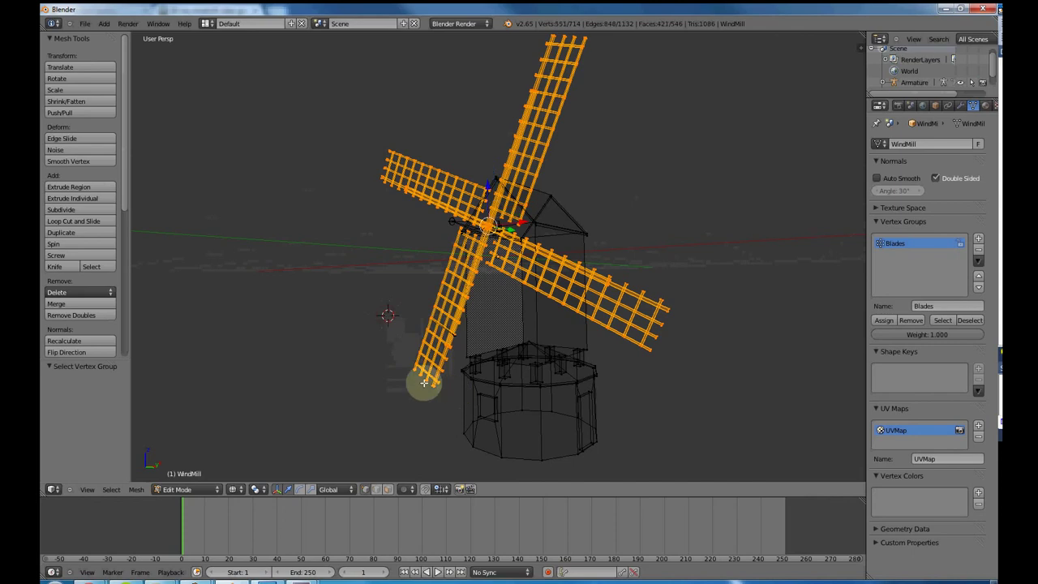
pyautogui.moveTo(424, 378); pyautogui.dragTo(422, 262, button='middle')
pyautogui.scroll(4, 503, 262)
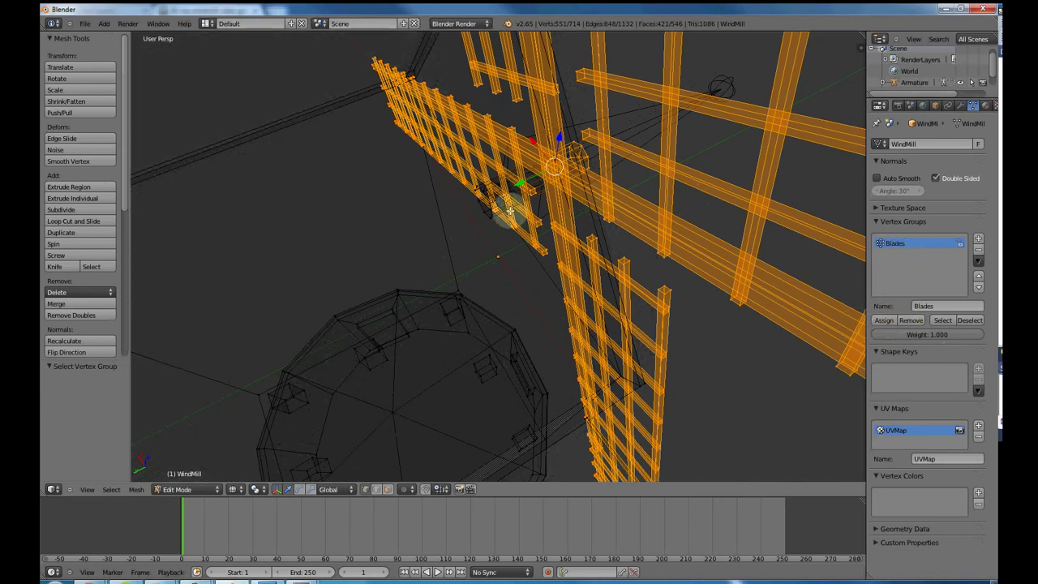
pyautogui.moveTo(498, 260); pyautogui.dragTo(485, 224, button='middle')
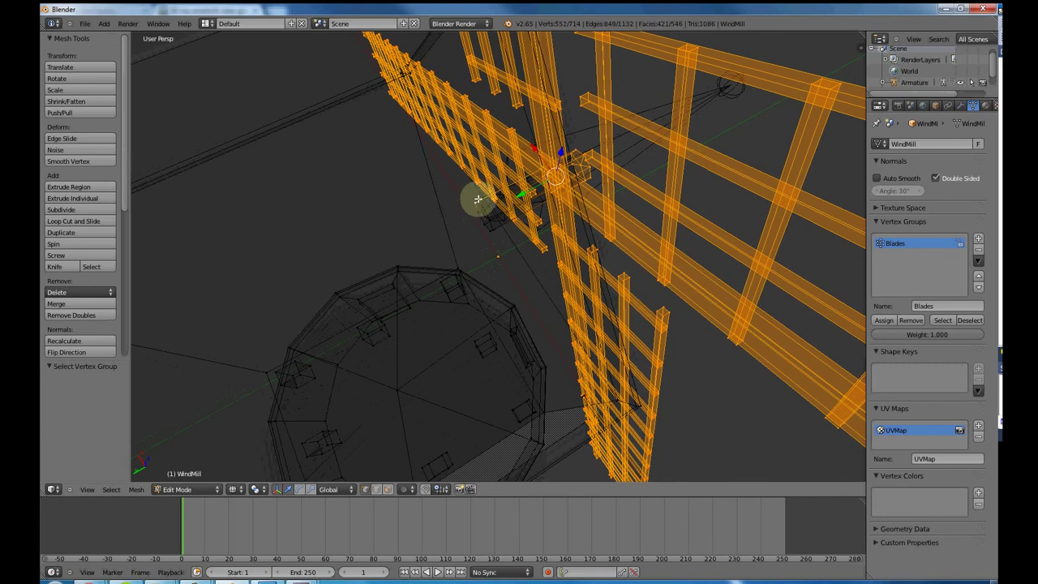
pyautogui.moveTo(482, 208)
pyautogui.mouseDown()
pyautogui.moveTo(488, 218)
pyautogui.moveTo(463, 234)
pyautogui.mouseUp()
pyautogui.moveTo(463, 234); pyautogui.dragTo(302, 275, button='middle')
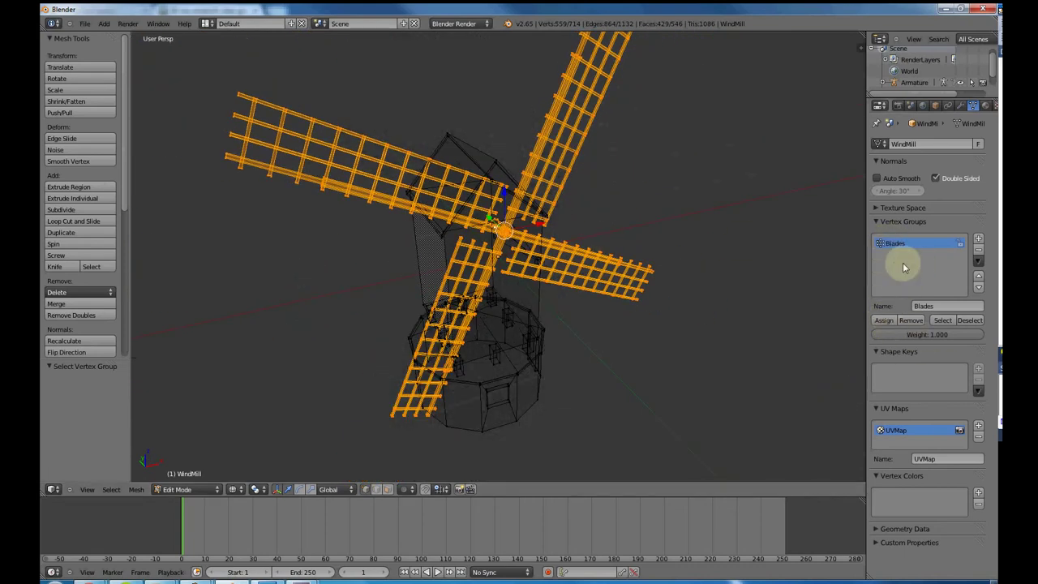
pyautogui.moveTo(647, 227); pyautogui.dragTo(703, 231, button='middle')
pyautogui.press('Tab')
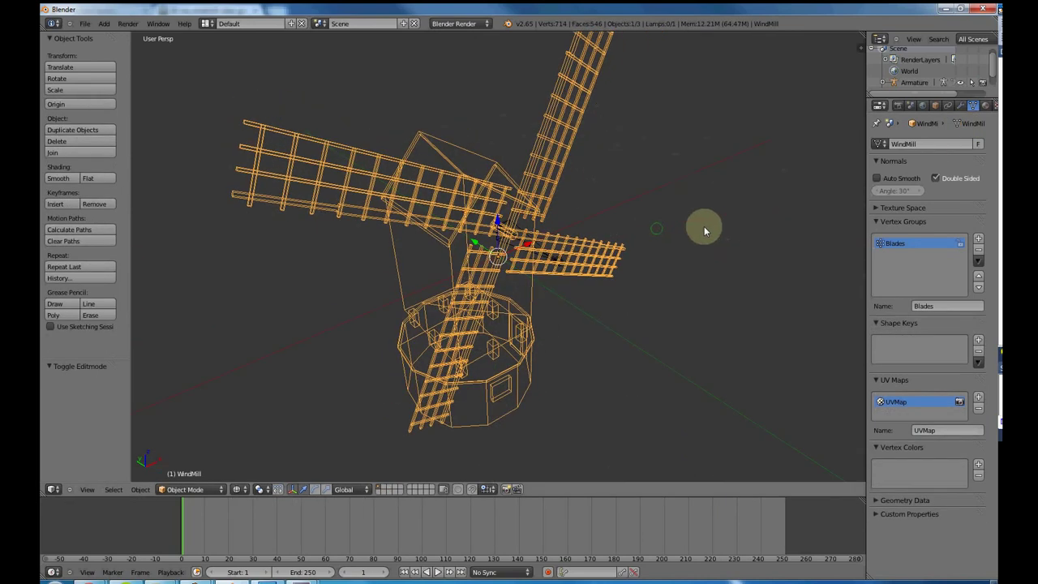
pyautogui.moveTo(627, 215); pyautogui.dragTo(606, 193, button='middle')
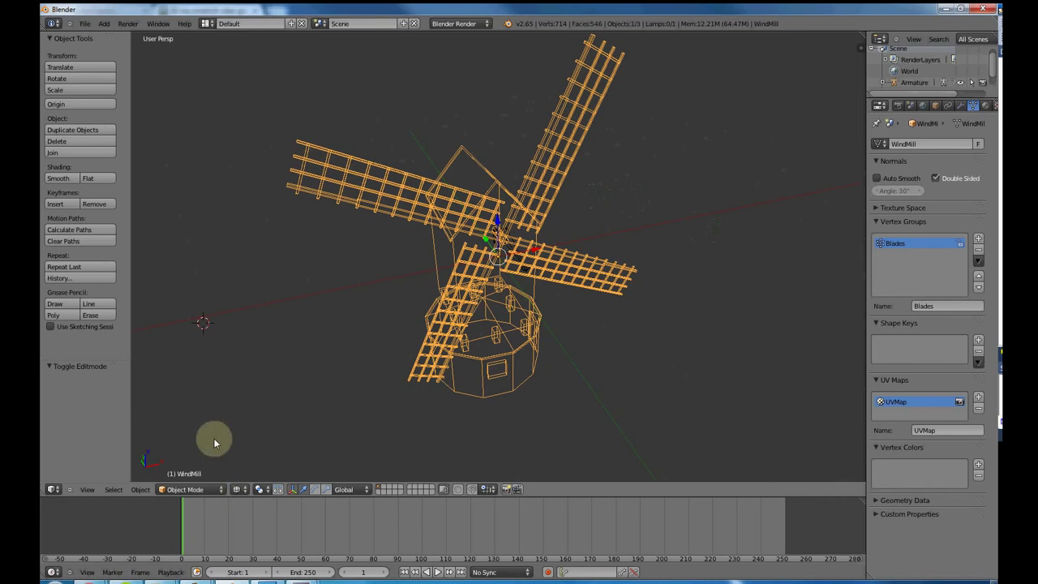
pyautogui.click(186, 489)
pyautogui.click(201, 415)
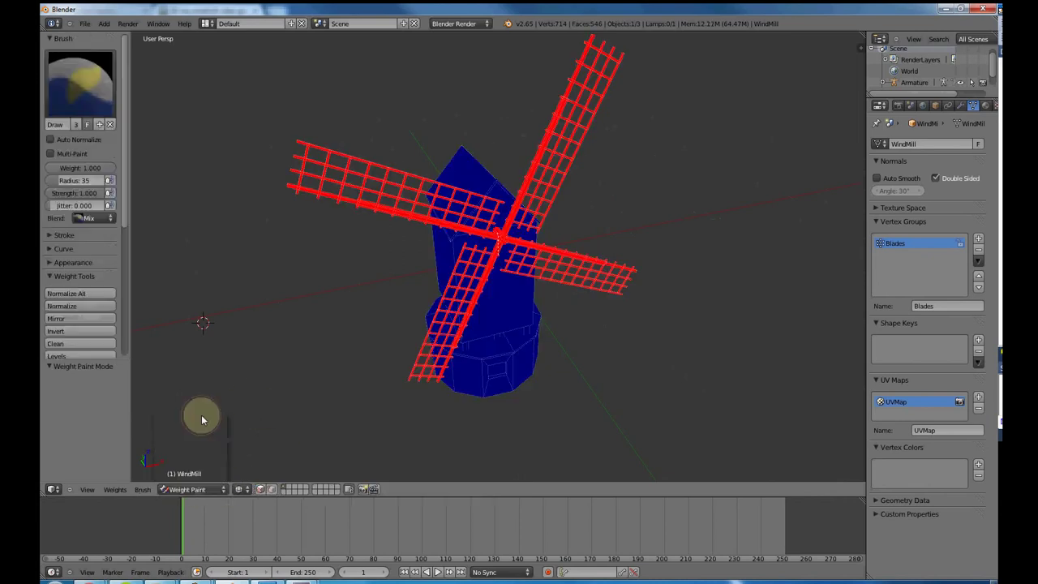
pyautogui.moveTo(377, 210)
pyautogui.mouseDown()
pyautogui.moveTo(486, 151)
pyautogui.moveTo(463, 273)
pyautogui.moveTo(440, 248)
pyautogui.moveTo(475, 143)
pyautogui.moveTo(559, 204)
pyautogui.moveTo(549, 155)
pyautogui.moveTo(473, 253)
pyautogui.mouseUp()
pyautogui.click(192, 488)
pyautogui.click(198, 482)
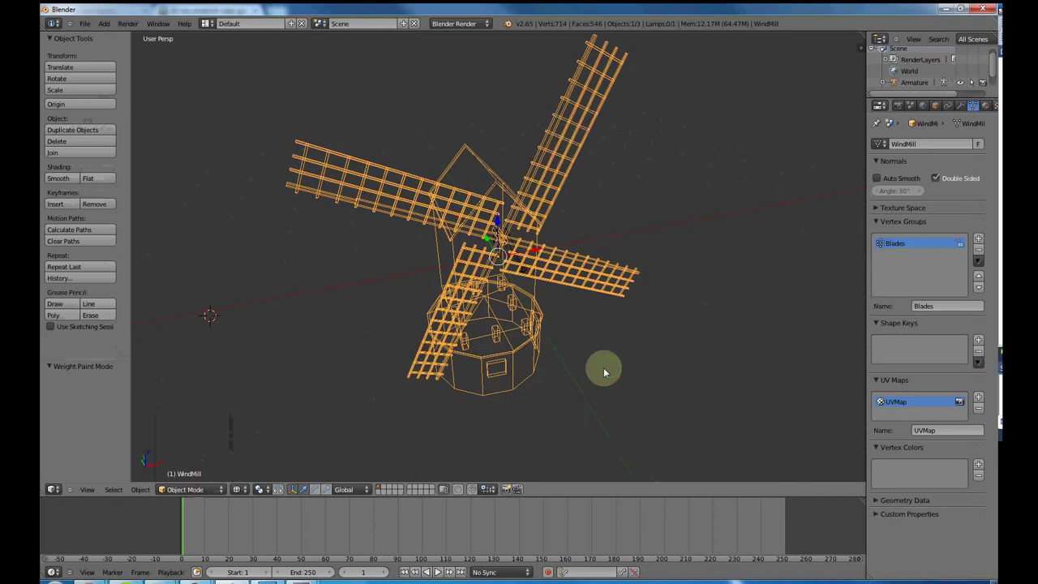
pyautogui.moveTo(597, 366); pyautogui.dragTo(585, 366, button='middle')
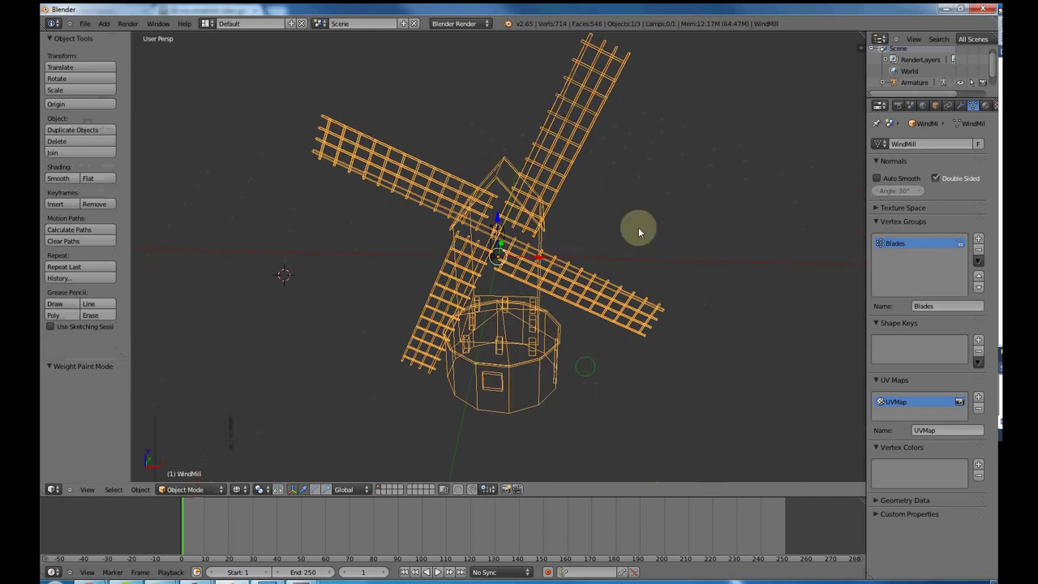
# Select the Blades bone, switch the armature to Pose Mode and rotate it to spin the sails
pyautogui.moveTo(543, 265); pyautogui.dragTo(625, 262, button='middle')
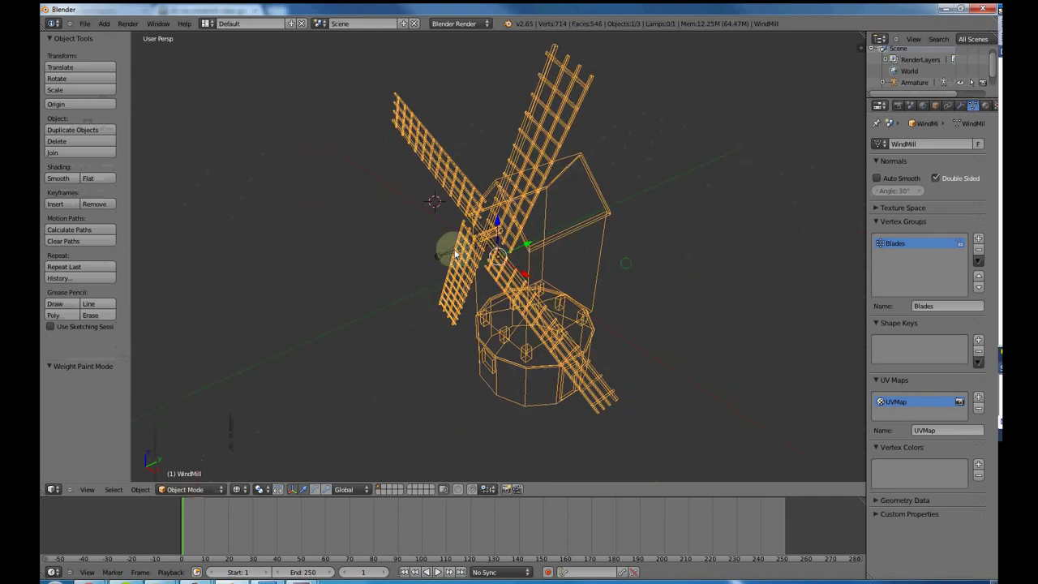
pyautogui.rightClick(445, 246)
pyautogui.moveTo(404, 293); pyautogui.dragTo(392, 286, button='middle')
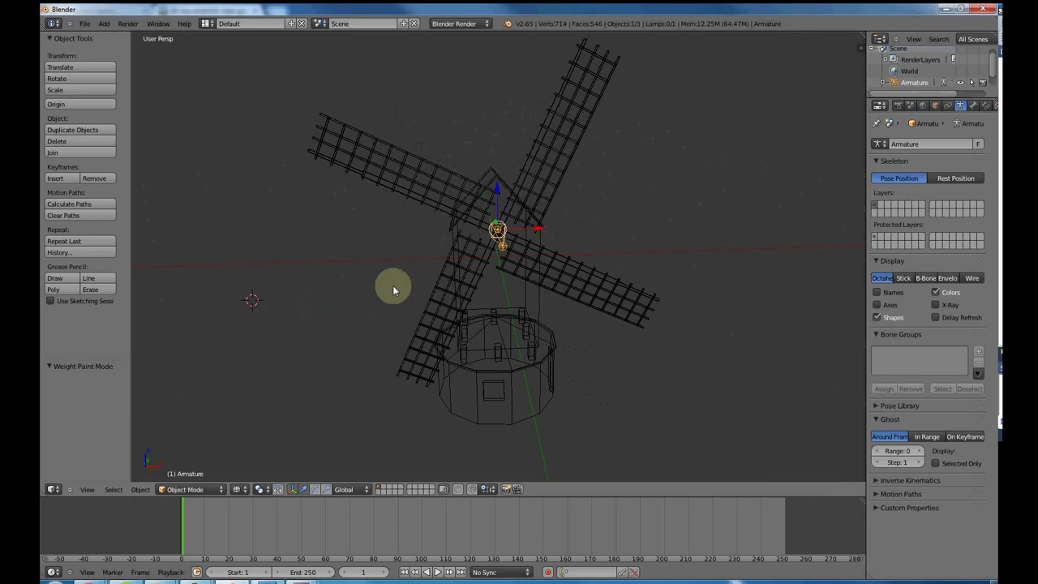
pyautogui.click(193, 489)
pyautogui.click(198, 453)
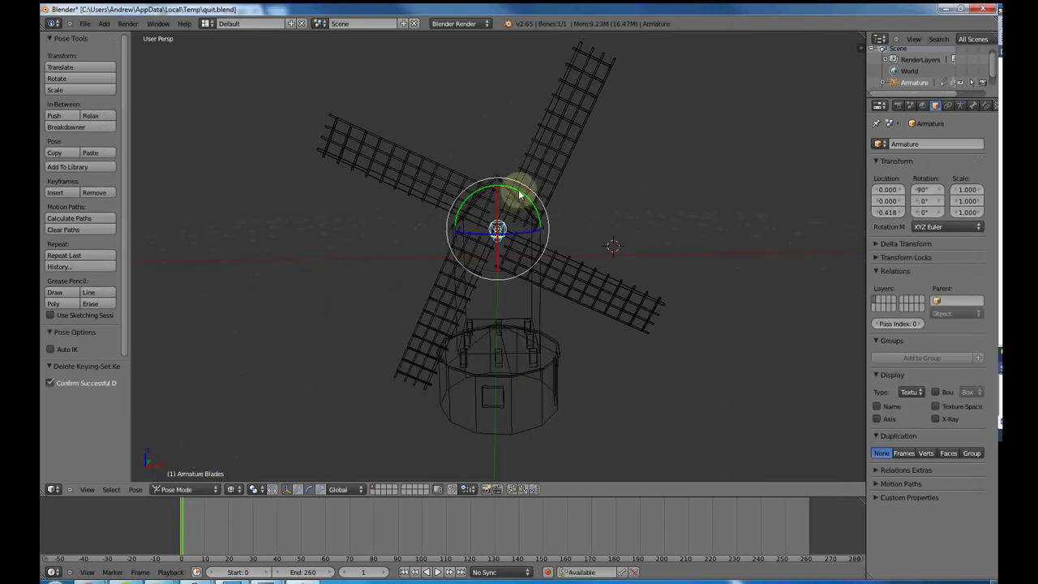
pyautogui.moveTo(519, 193); pyautogui.dragTo(552, 260)
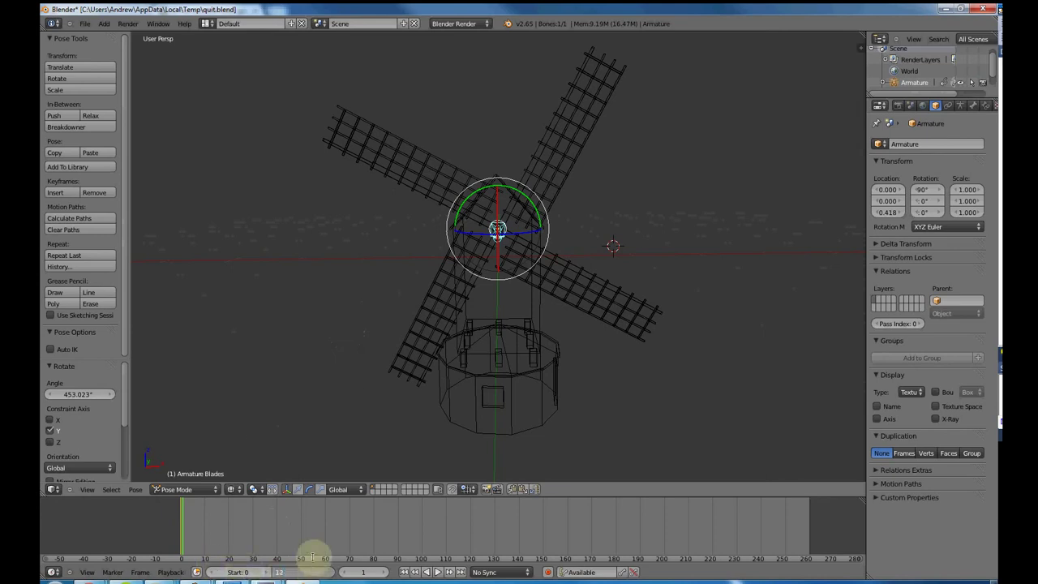
# Set the timeline end frame to 120 and make Rotation the active keying set
pyautogui.write('0')
pyautogui.press('Return')
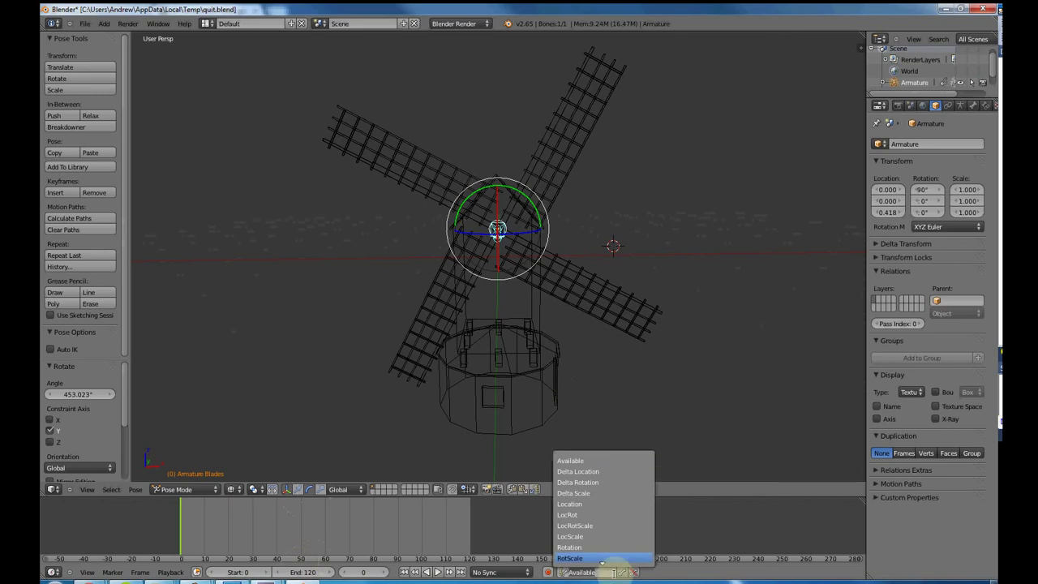
pyautogui.click(577, 547)
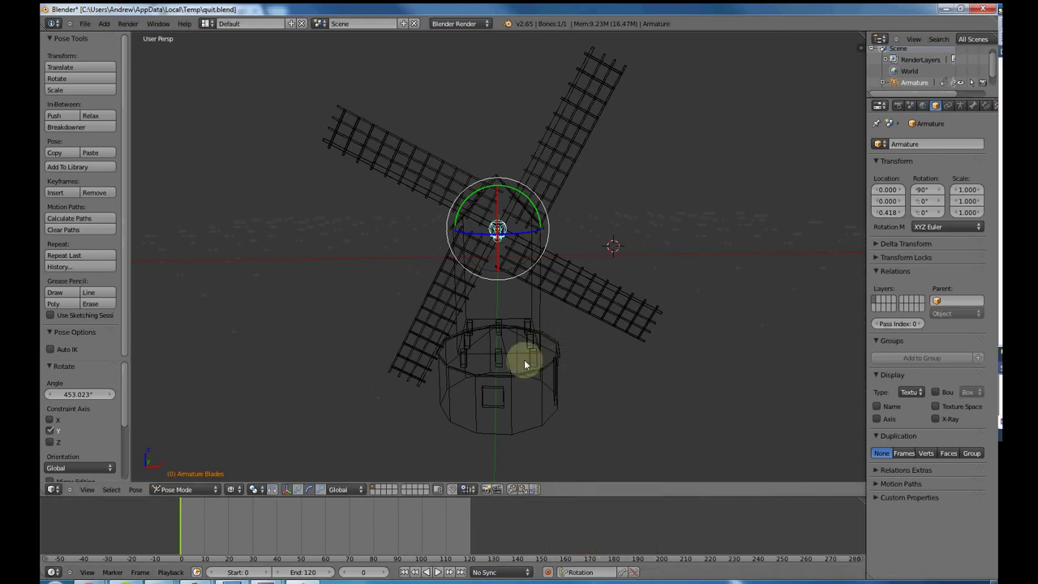
# Set the Blades bone to Axis Angle rotation with angle 0 and keyframe it at frame 0
pyautogui.click(973, 105)
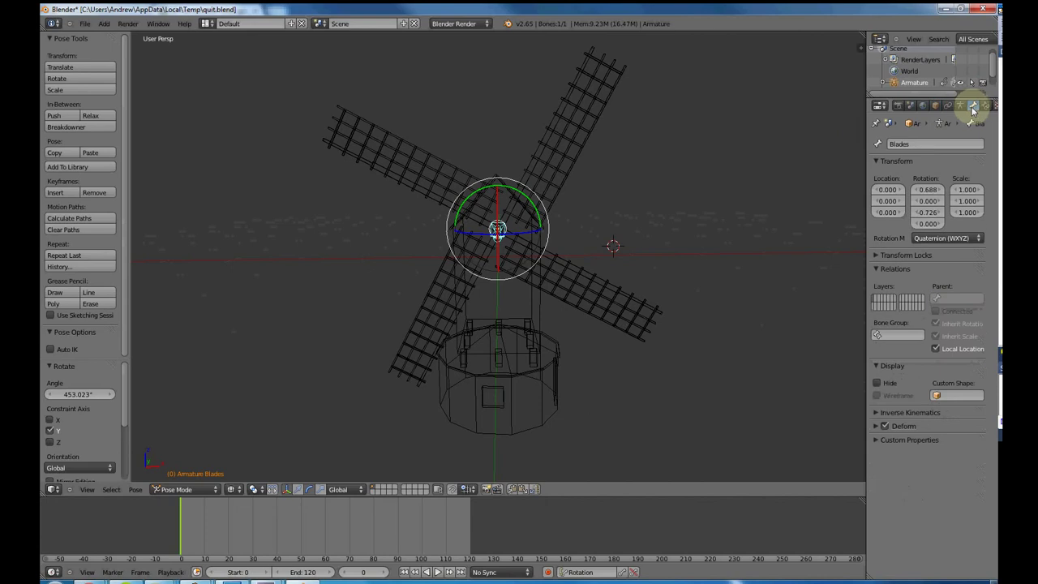
pyautogui.click(948, 239)
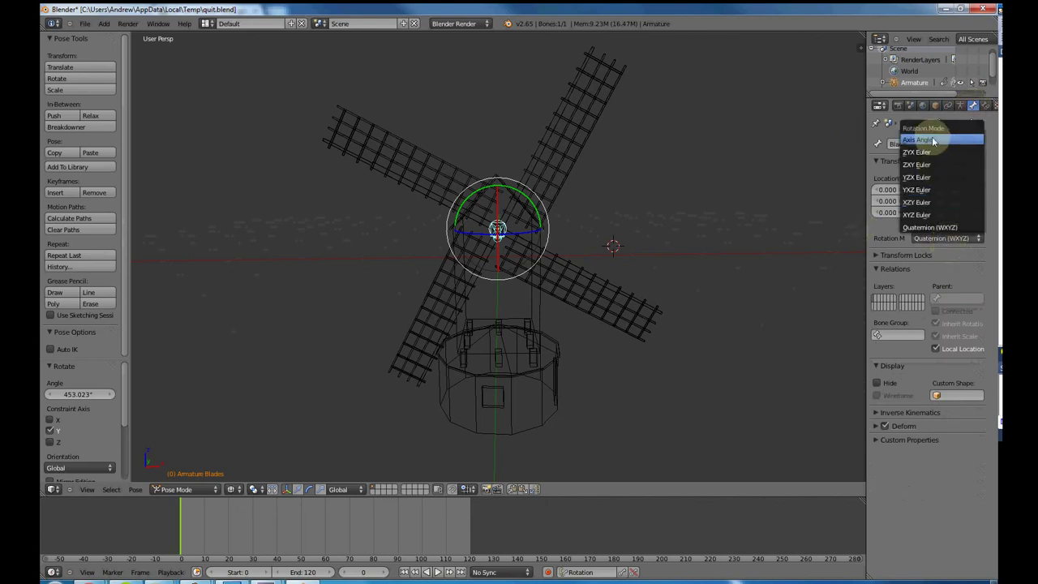
pyautogui.click(939, 140)
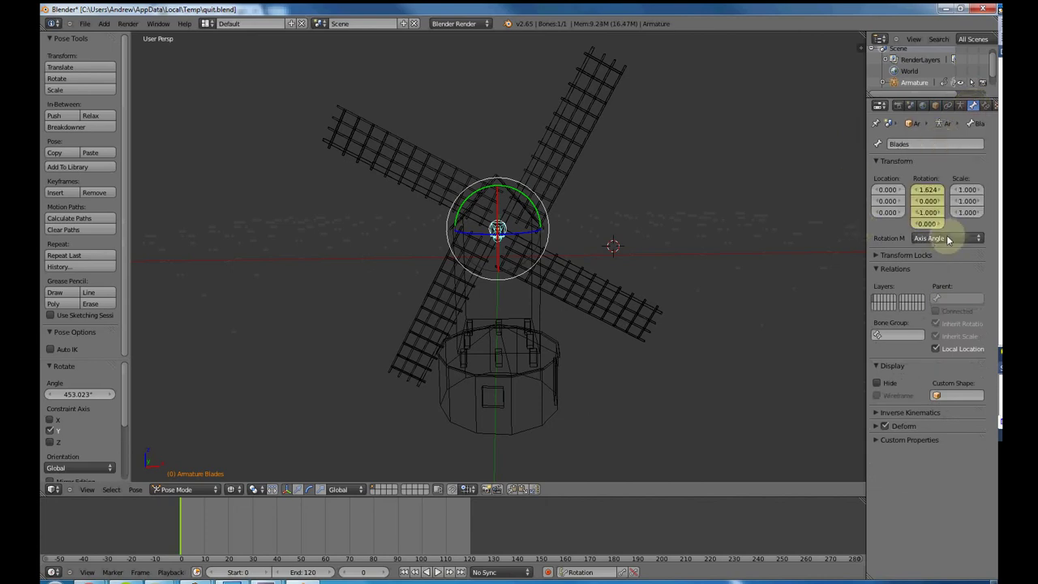
pyautogui.click(926, 190)
pyautogui.write('0')
pyautogui.press('Return')
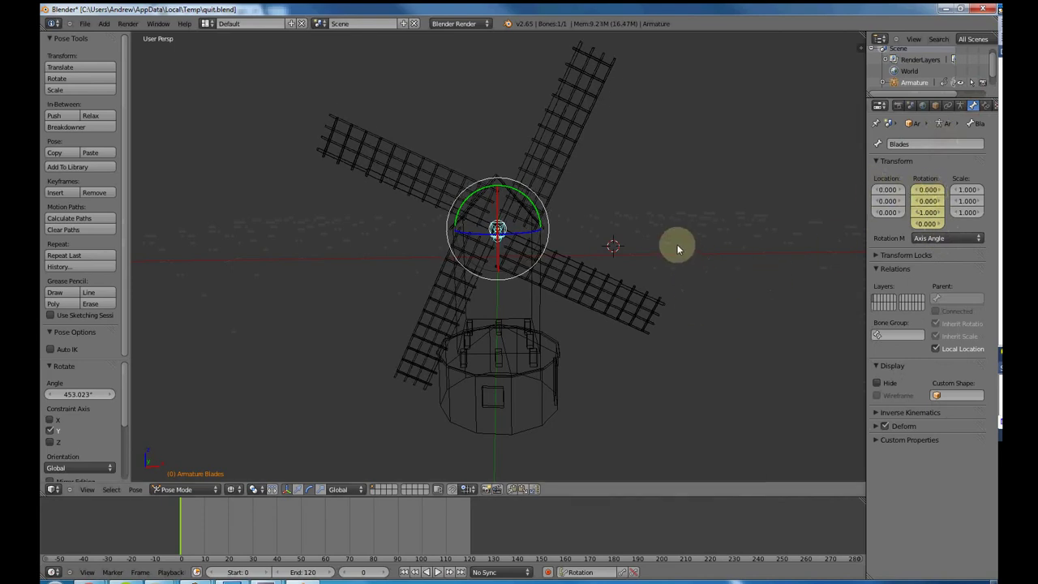
pyautogui.press('i')
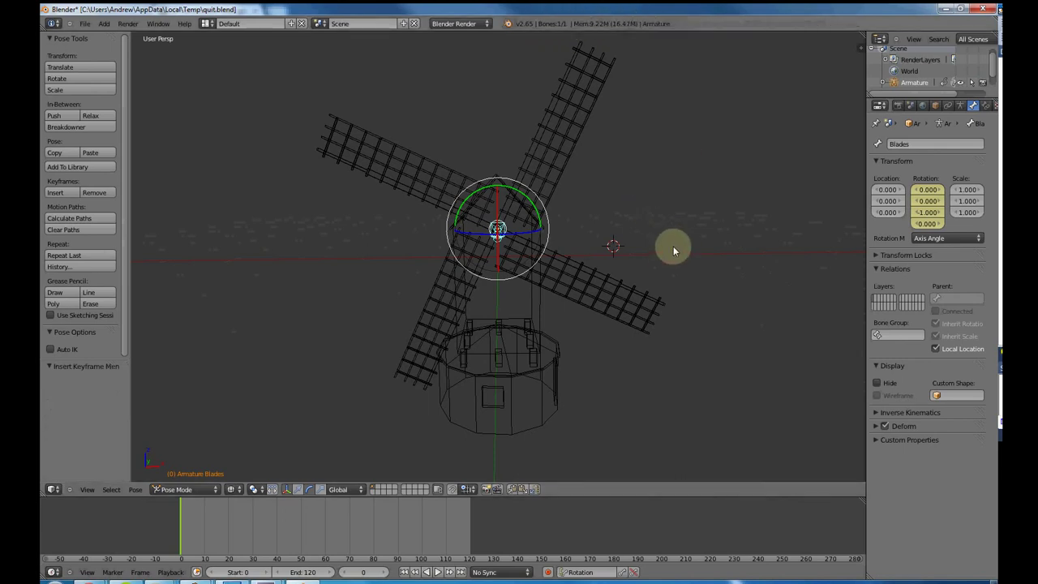
# At frame 60, switch the viewport shading to Texture and check the blade spin
pyautogui.click(326, 545)
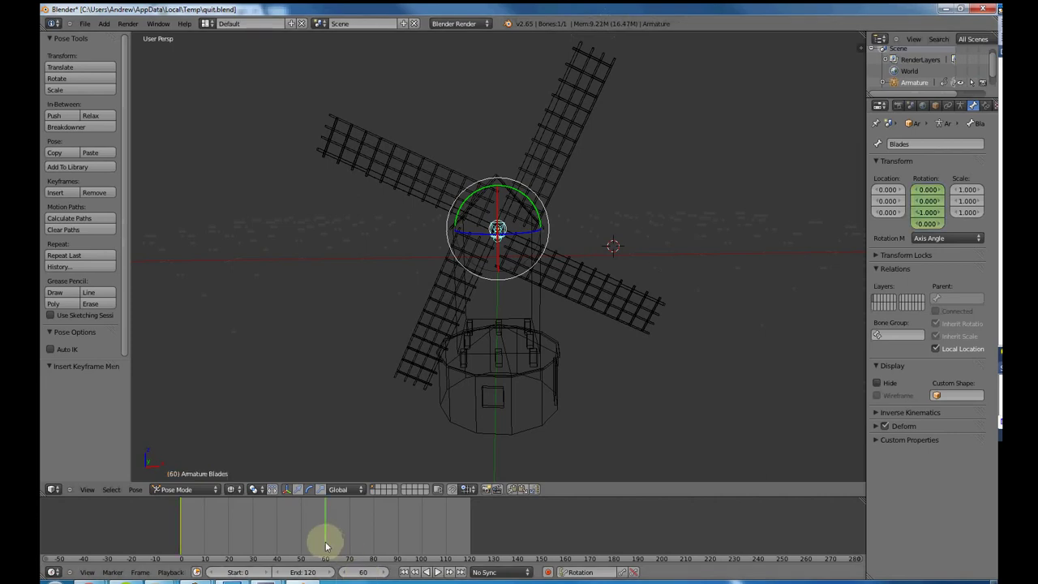
pyautogui.moveTo(523, 201); pyautogui.dragTo(494, 235)
pyautogui.click(233, 488)
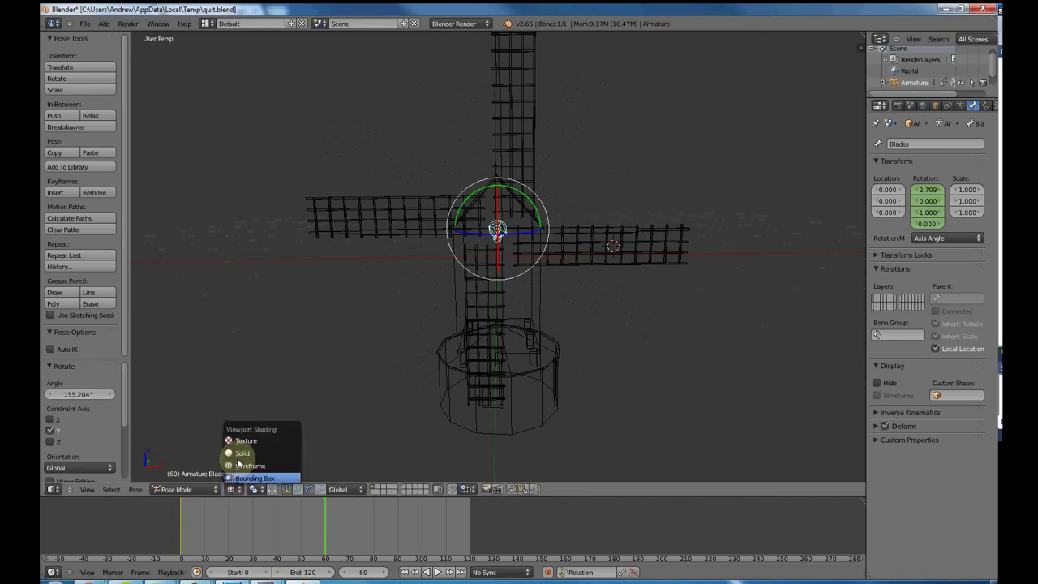
pyautogui.click(244, 435)
pyautogui.moveTo(541, 212); pyautogui.dragTo(512, 243)
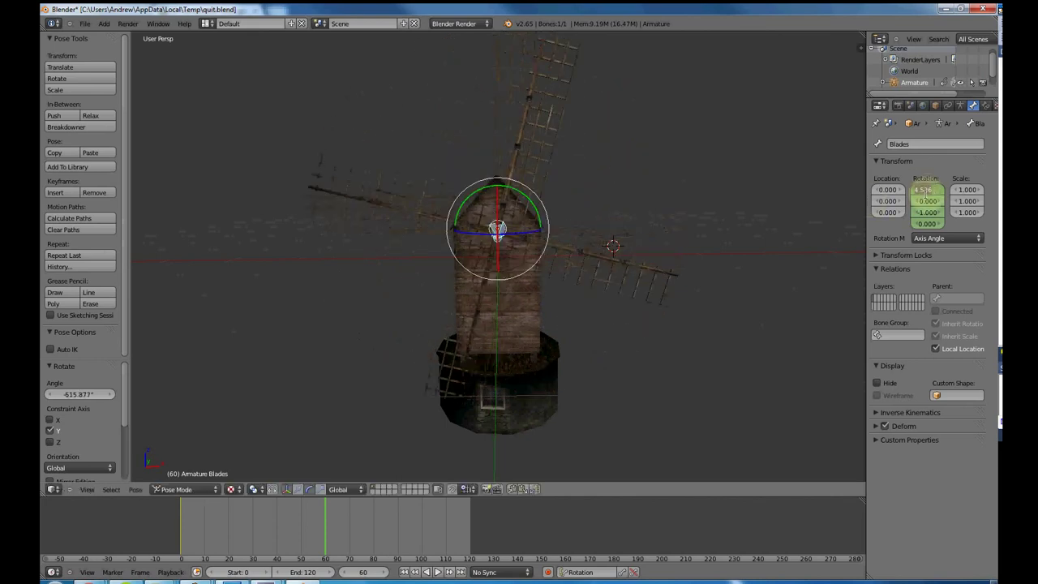
# Keyframe the Blades rotation angle at pi (3.142) on frame 60, leaving the angle at pi
pyautogui.press('Return')
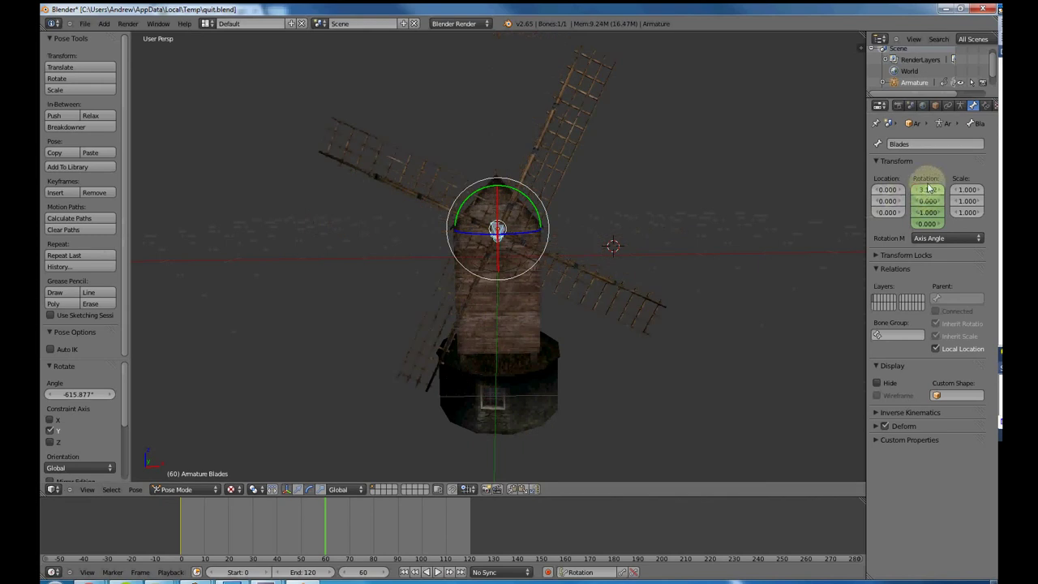
pyautogui.press('i')
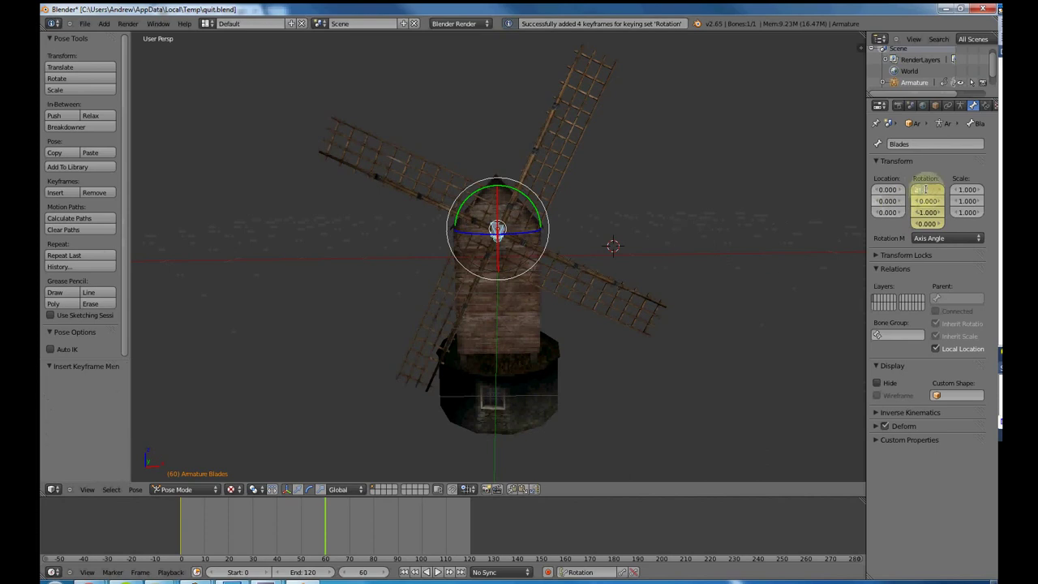
pyautogui.press('Return')
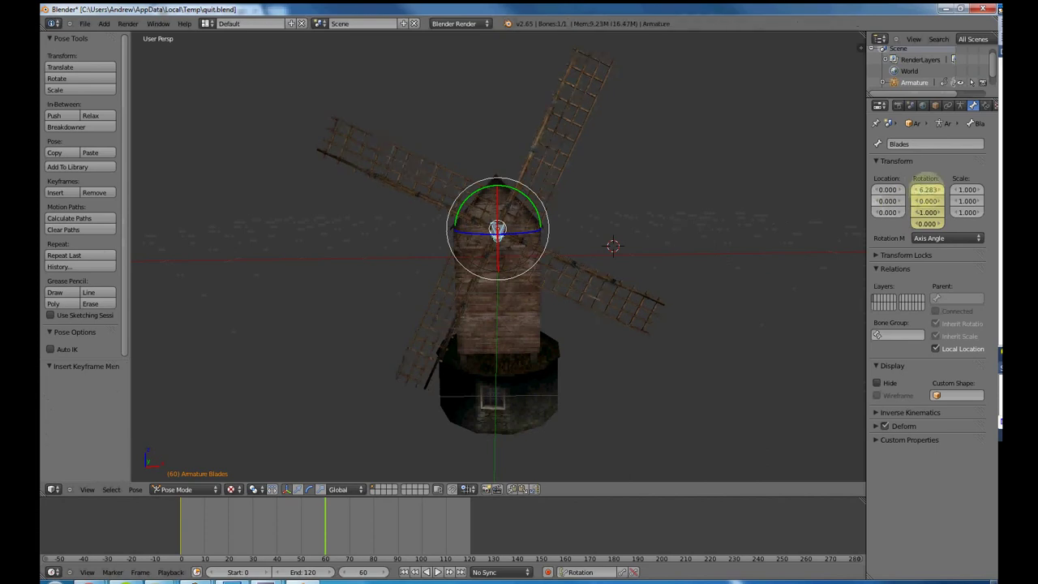
pyautogui.press('i')
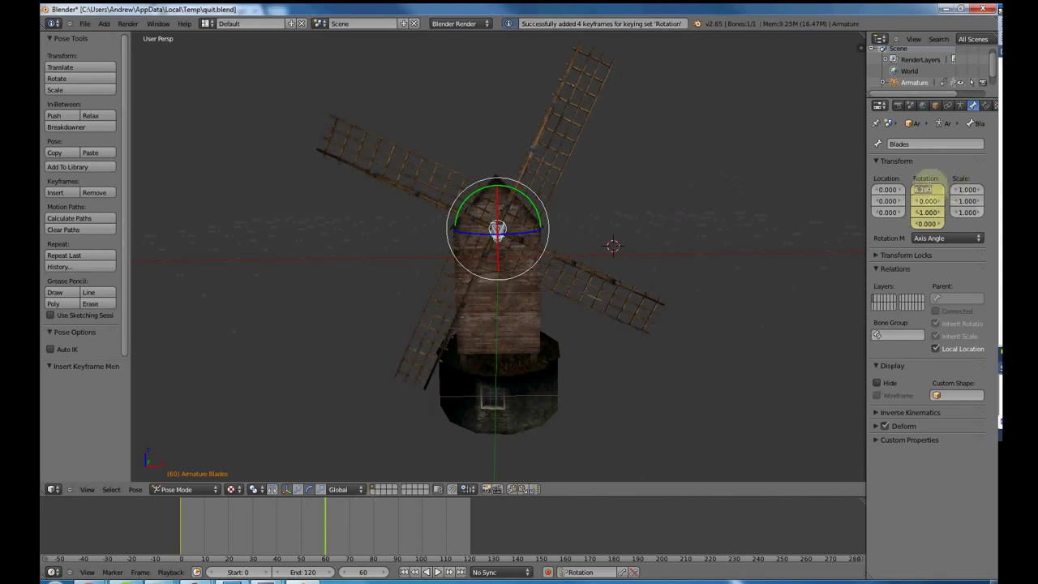
pyautogui.write('pi')
pyautogui.press('Return')
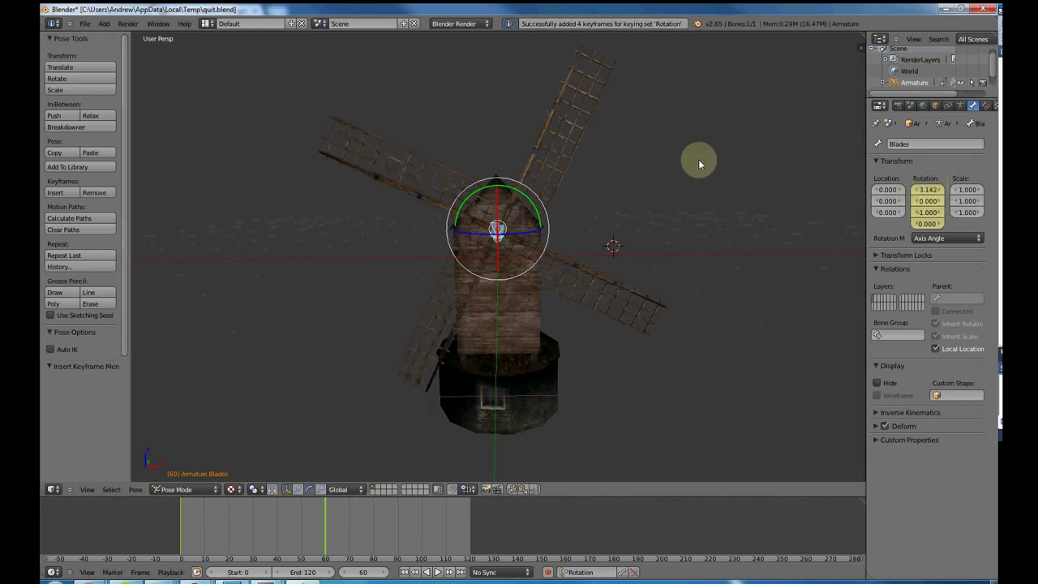
# Keyframe a full-turn rotation angle of 6.283 at frame 120
pyautogui.click(470, 551)
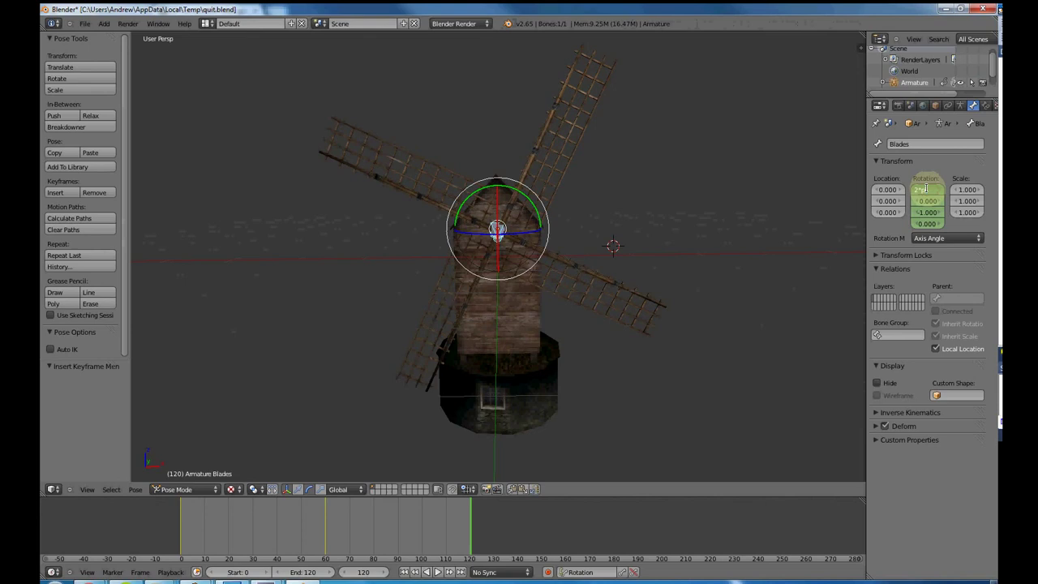
pyautogui.press('Return')
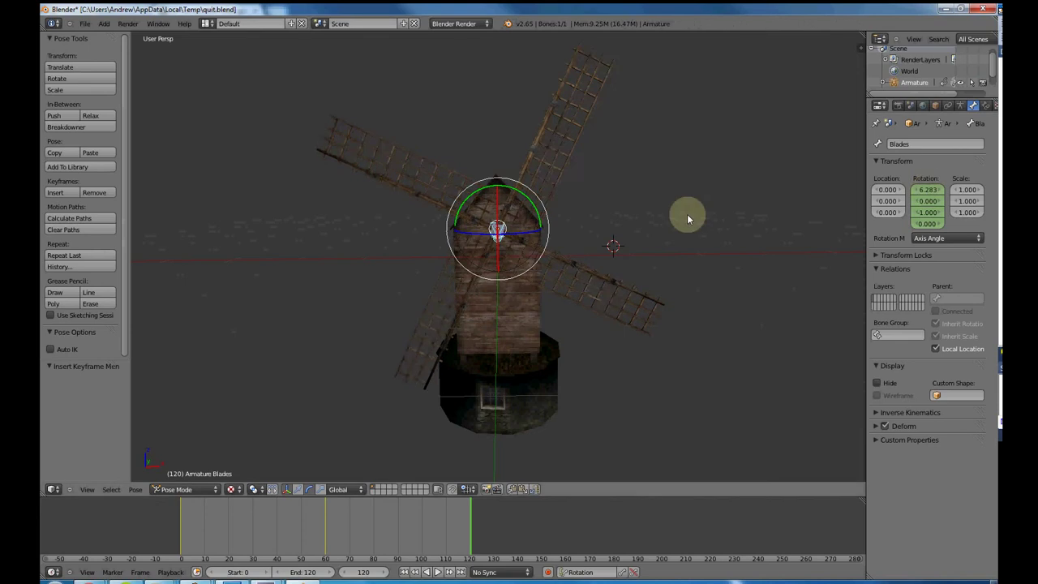
pyautogui.press('i')
# Scrub the timeline from frame 0 to 120 and play the animation
pyautogui.click(181, 538)
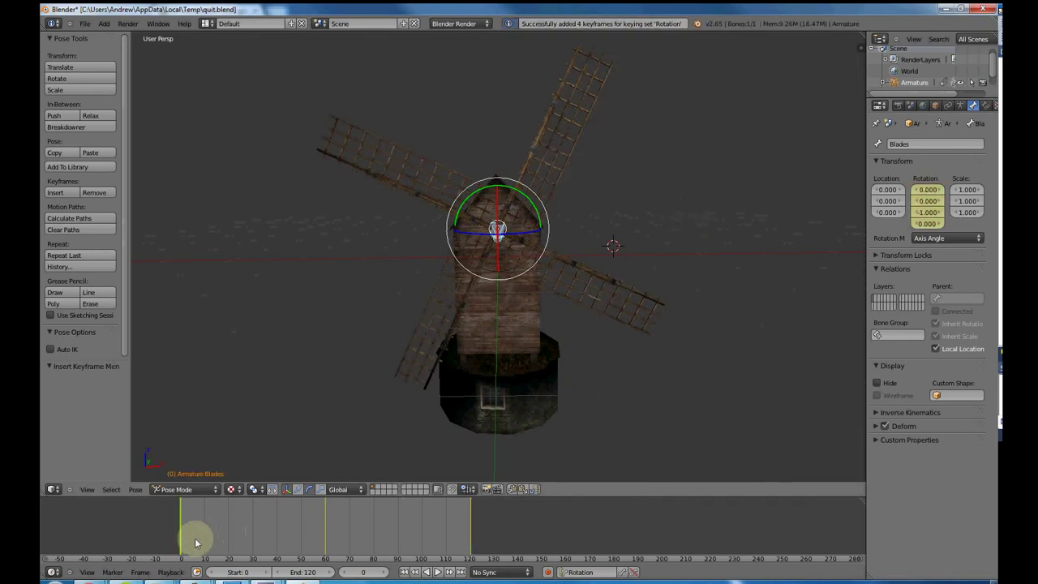
pyautogui.moveTo(196, 543); pyautogui.dragTo(471, 528)
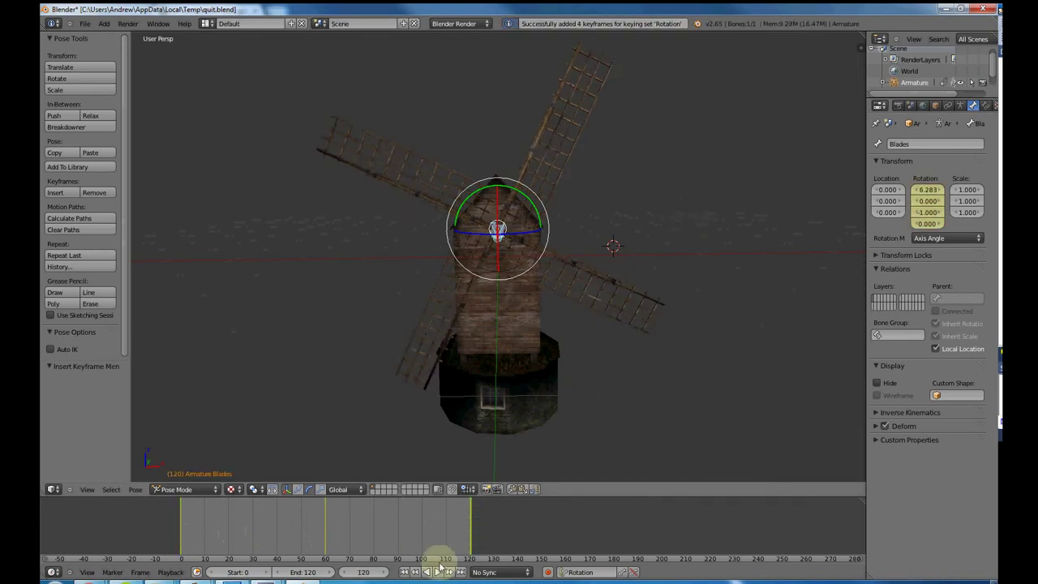
pyautogui.click(438, 572)
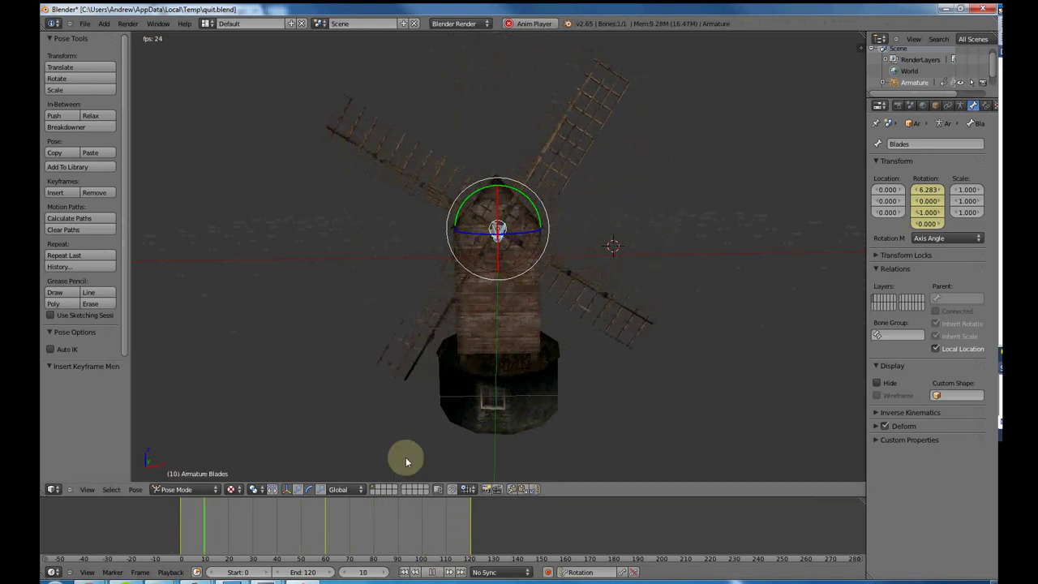
# Re-key the rotation at frame 120 (6.283) and frame 60 (3.142), then replay the spin
pyautogui.click(438, 572)
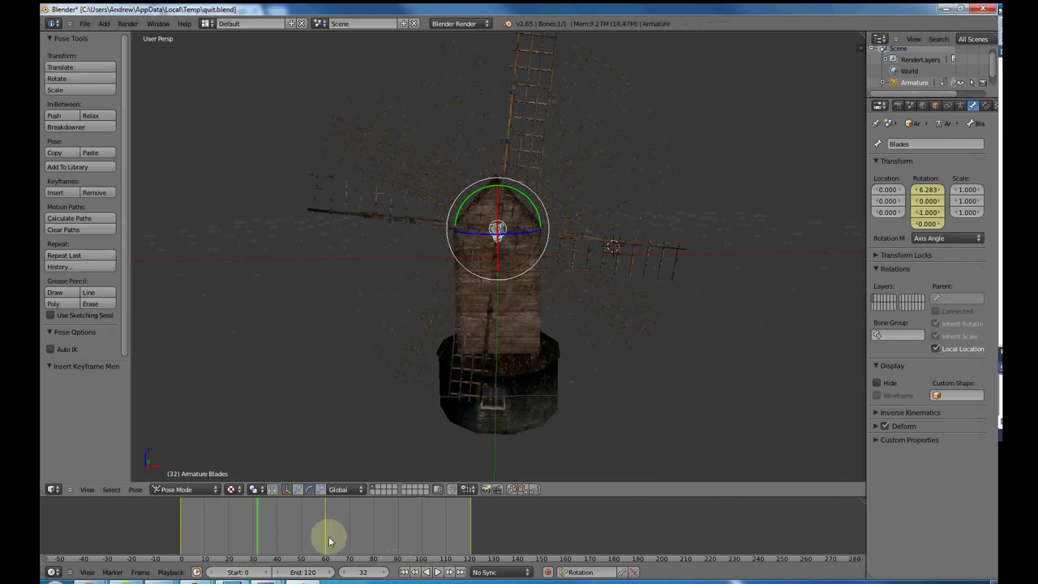
pyautogui.moveTo(331, 537); pyautogui.dragTo(325, 537)
pyautogui.moveTo(931, 190); pyautogui.dragTo(922, 192)
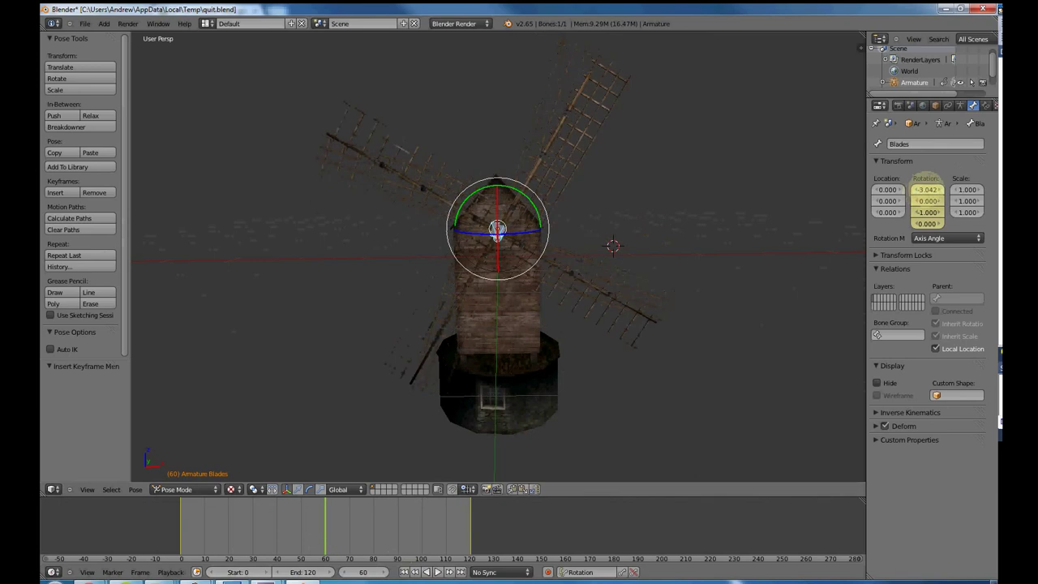
pyautogui.click(469, 534)
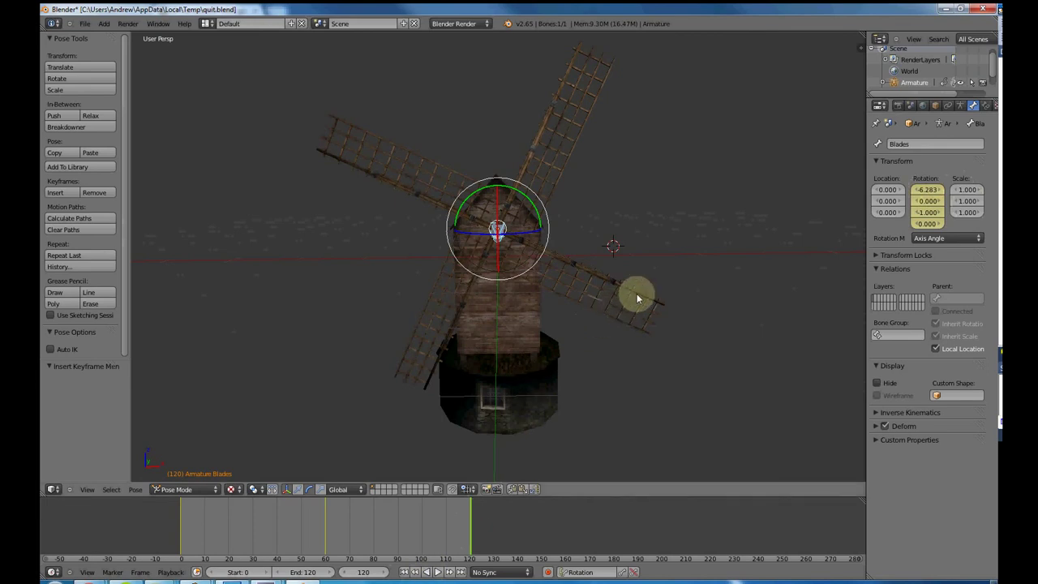
pyautogui.press('i')
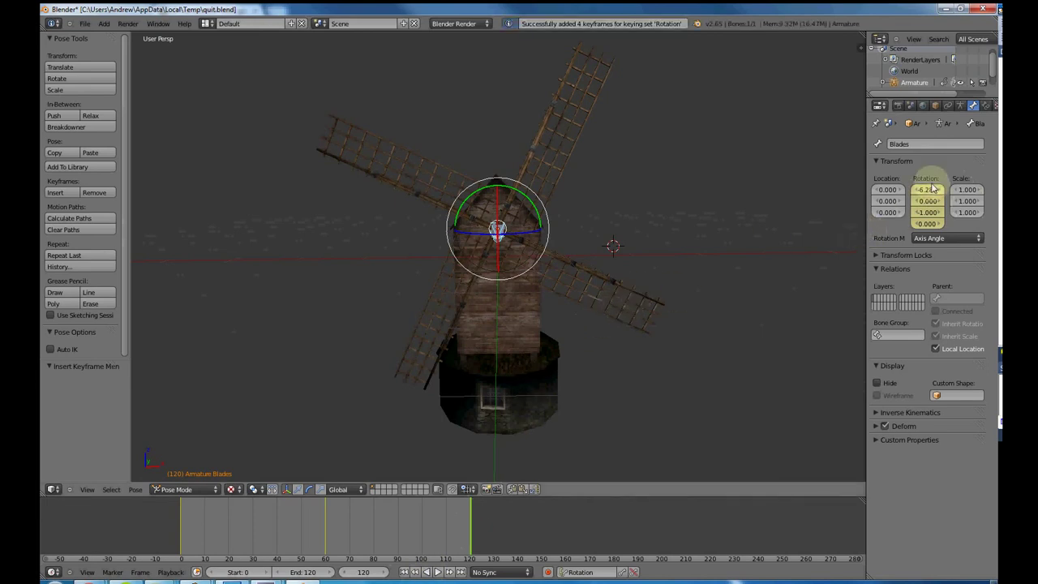
pyautogui.click(325, 531)
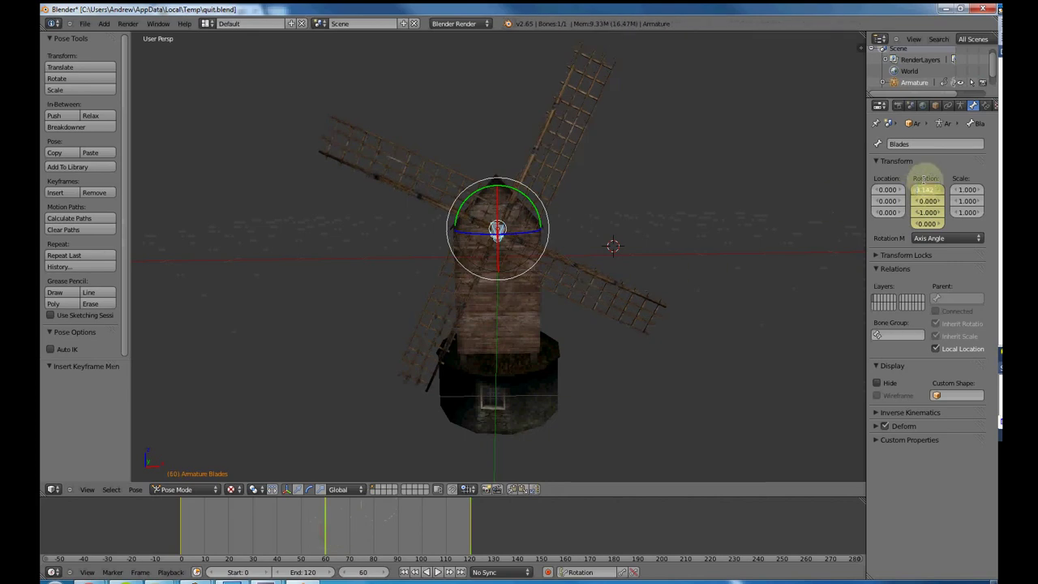
pyautogui.press('i')
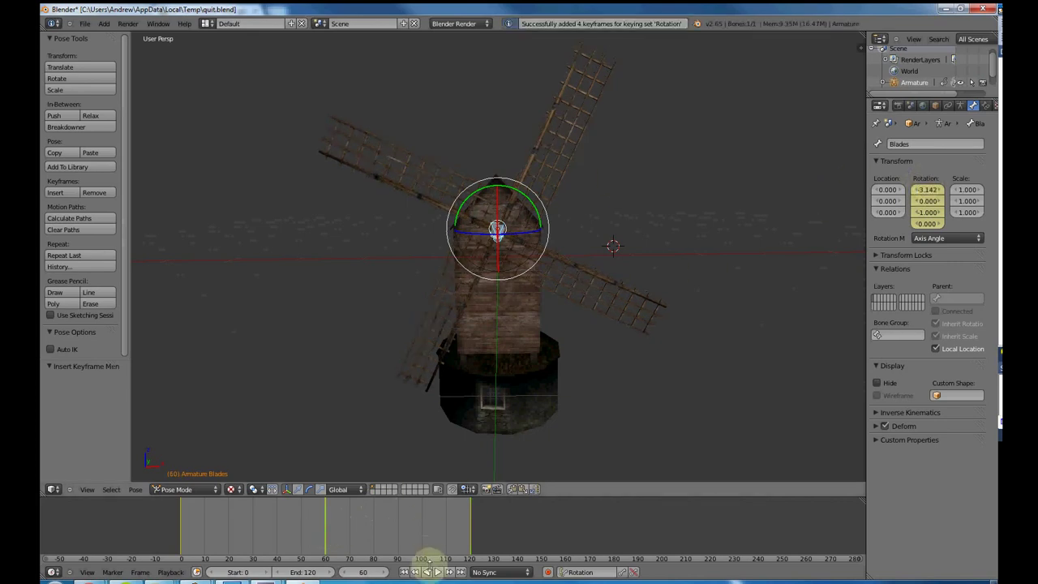
pyautogui.click(437, 571)
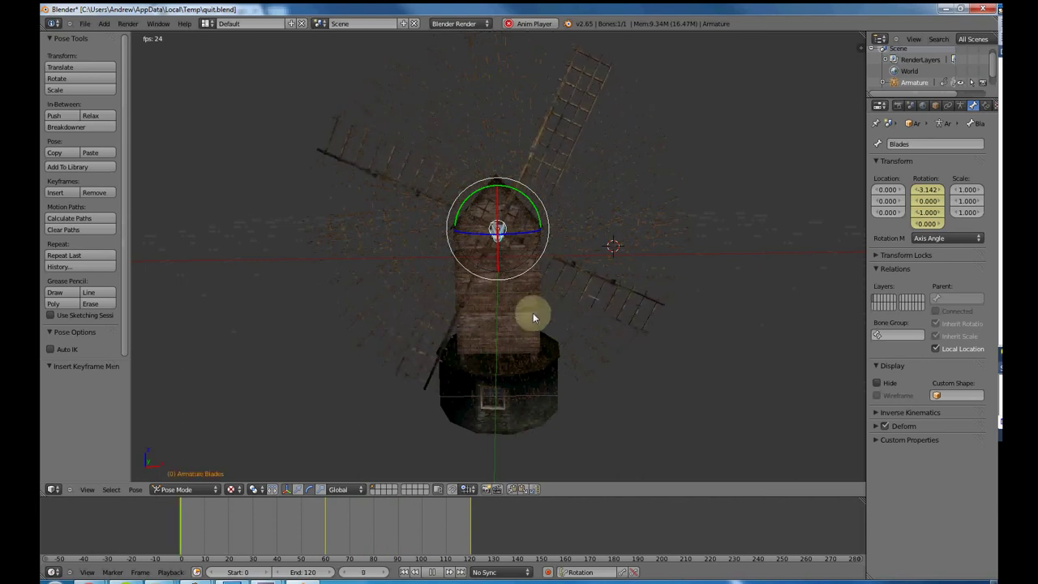
# Set the Blades rotation keyframes to Linear interpolation in the Graph Editor, then return to 3D View
pyautogui.click(433, 573)
pyautogui.click(52, 489)
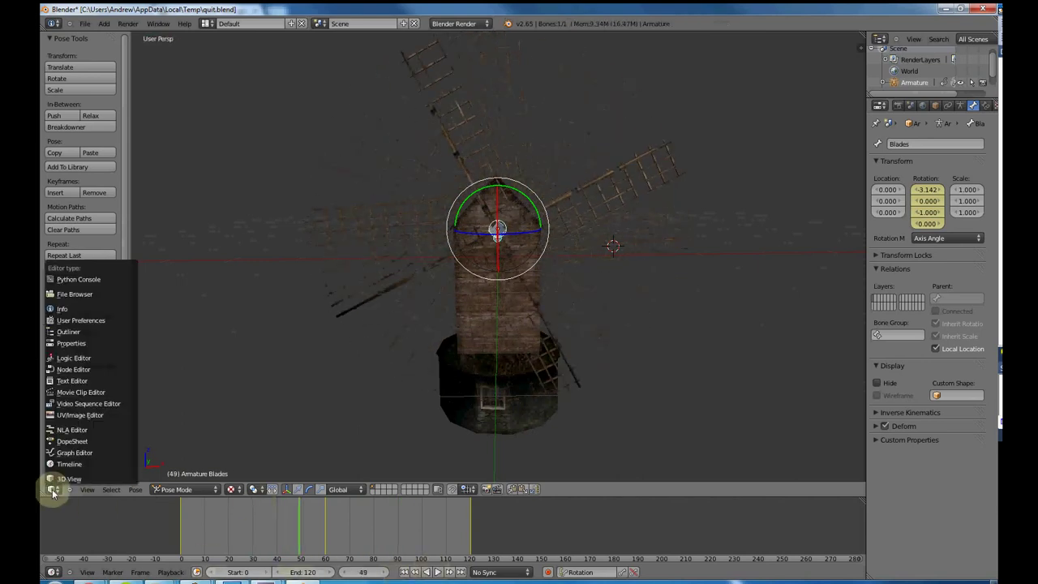
pyautogui.click(97, 452)
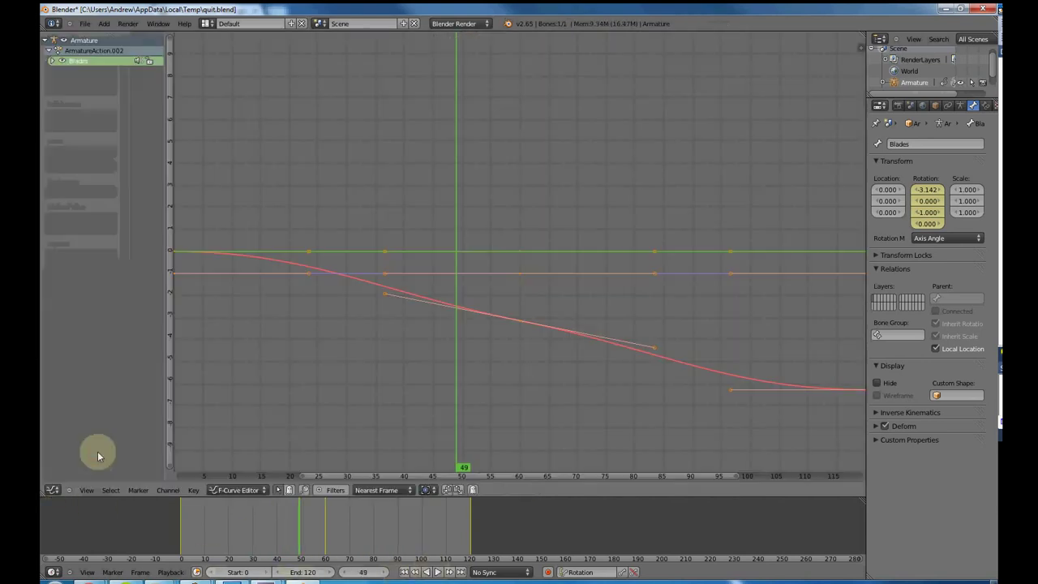
pyautogui.click(195, 490)
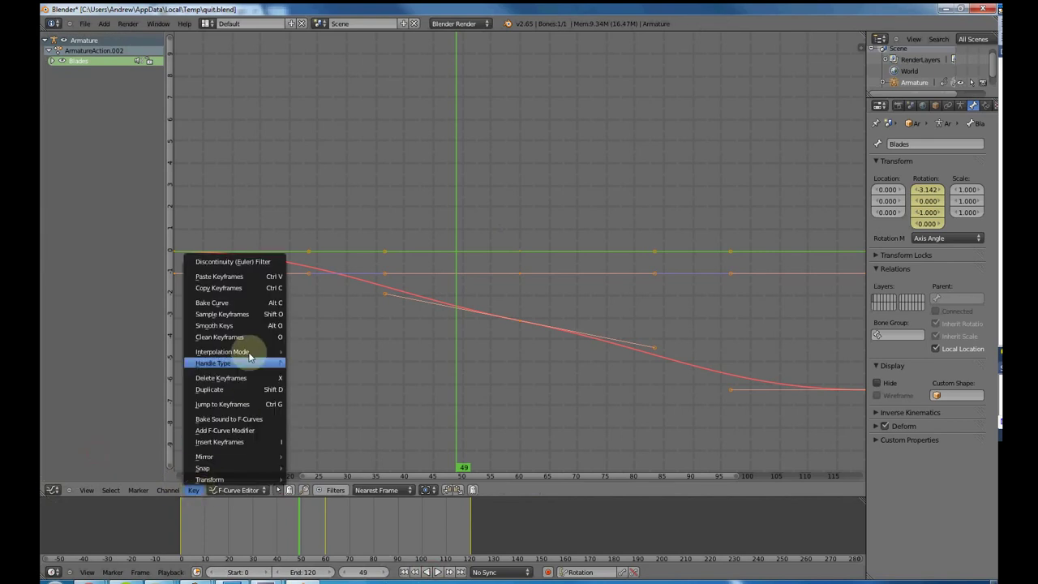
pyautogui.moveTo(249, 351)
pyautogui.click(326, 364)
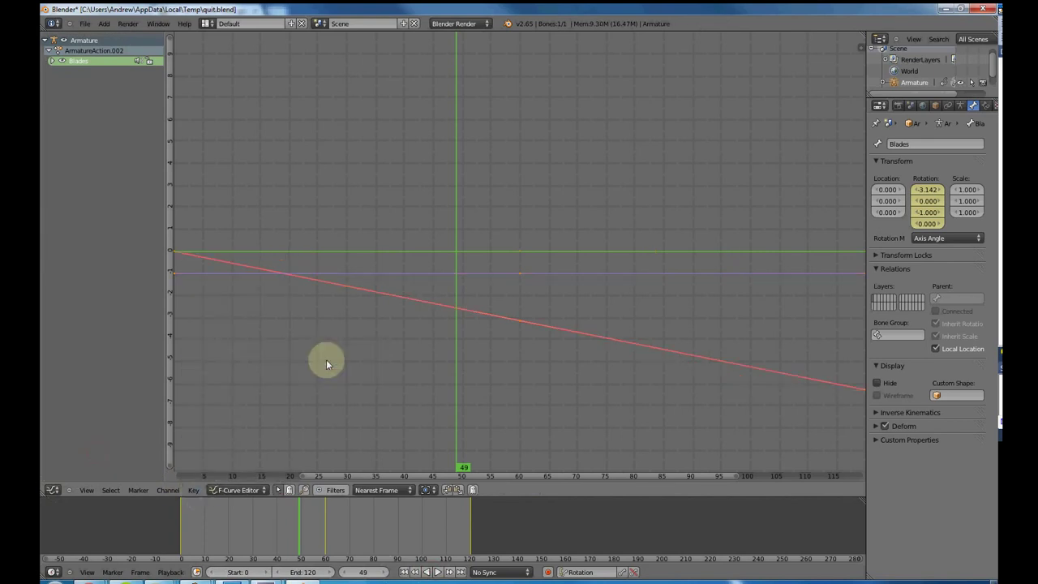
pyautogui.click(53, 492)
# Play back the timeline in the 3D view to confirm the sails now turn at a steady, linear speed
pyautogui.click(67, 478)
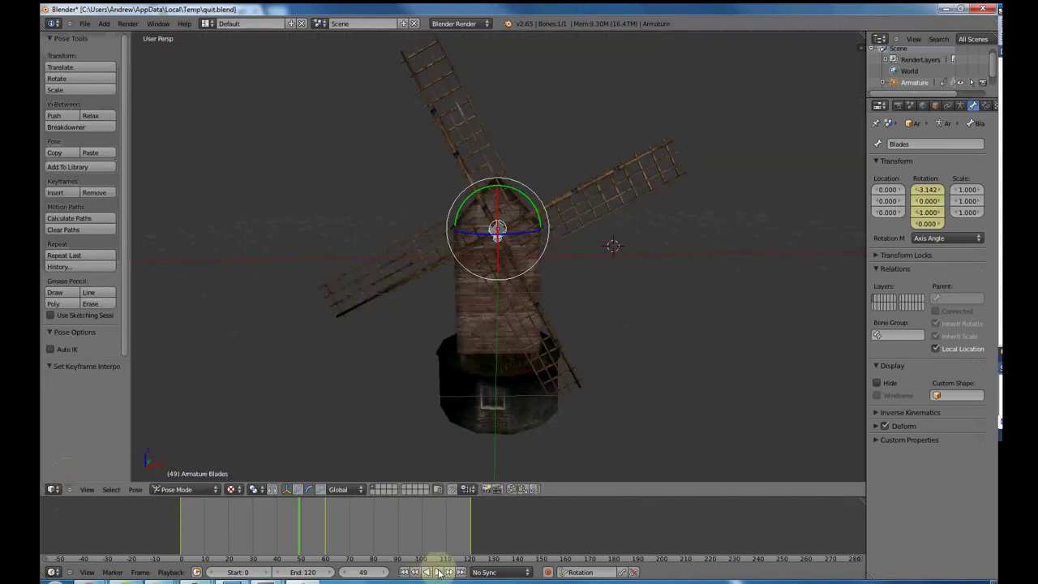
pyautogui.click(437, 572)
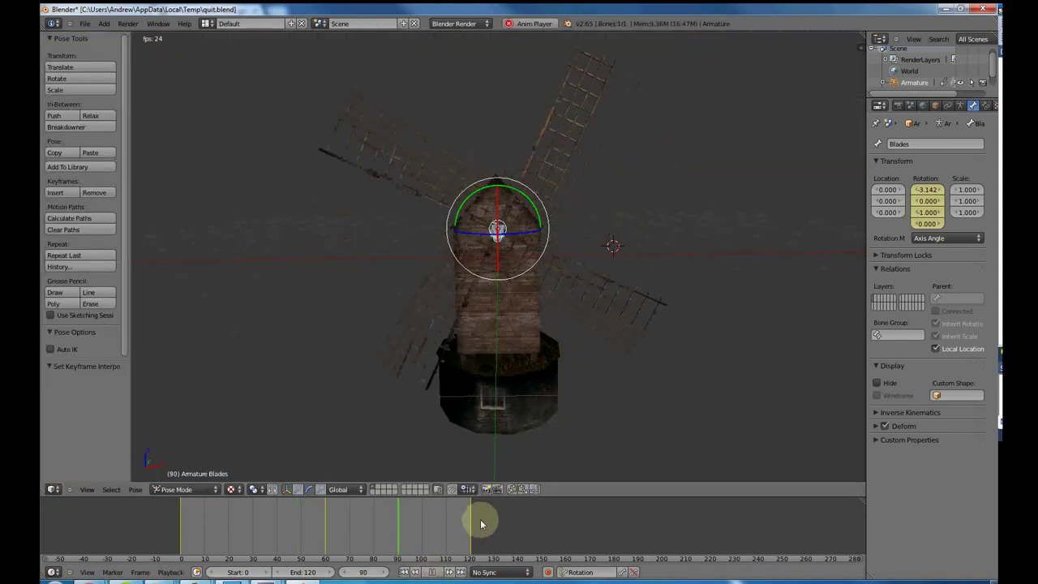